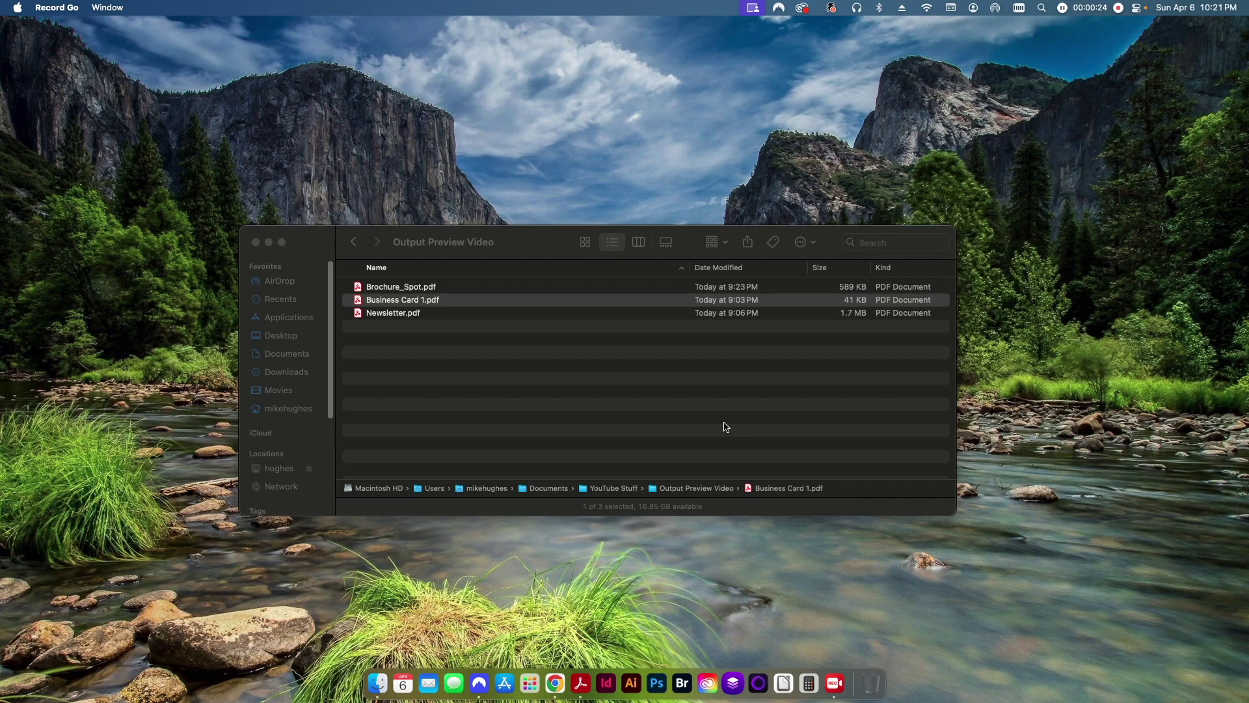
Open Business Card 1.pdf and review its description in the document properties.
double_click(415, 299)
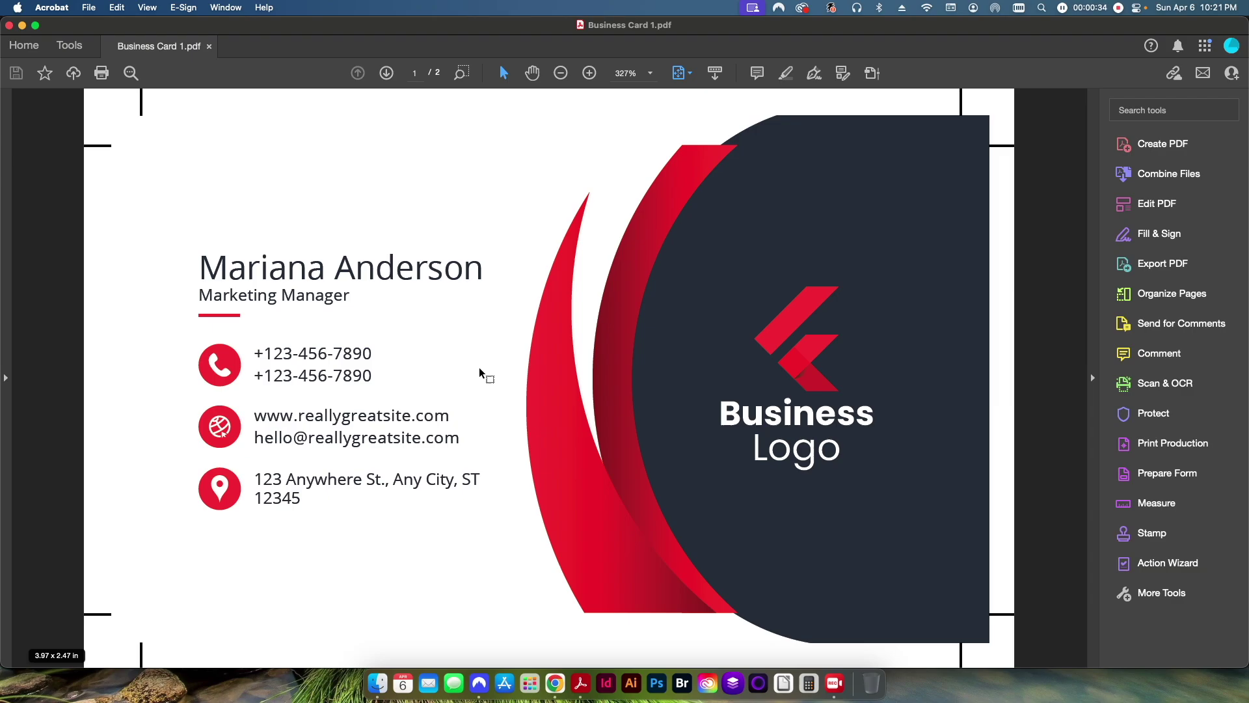
left_click(89, 6)
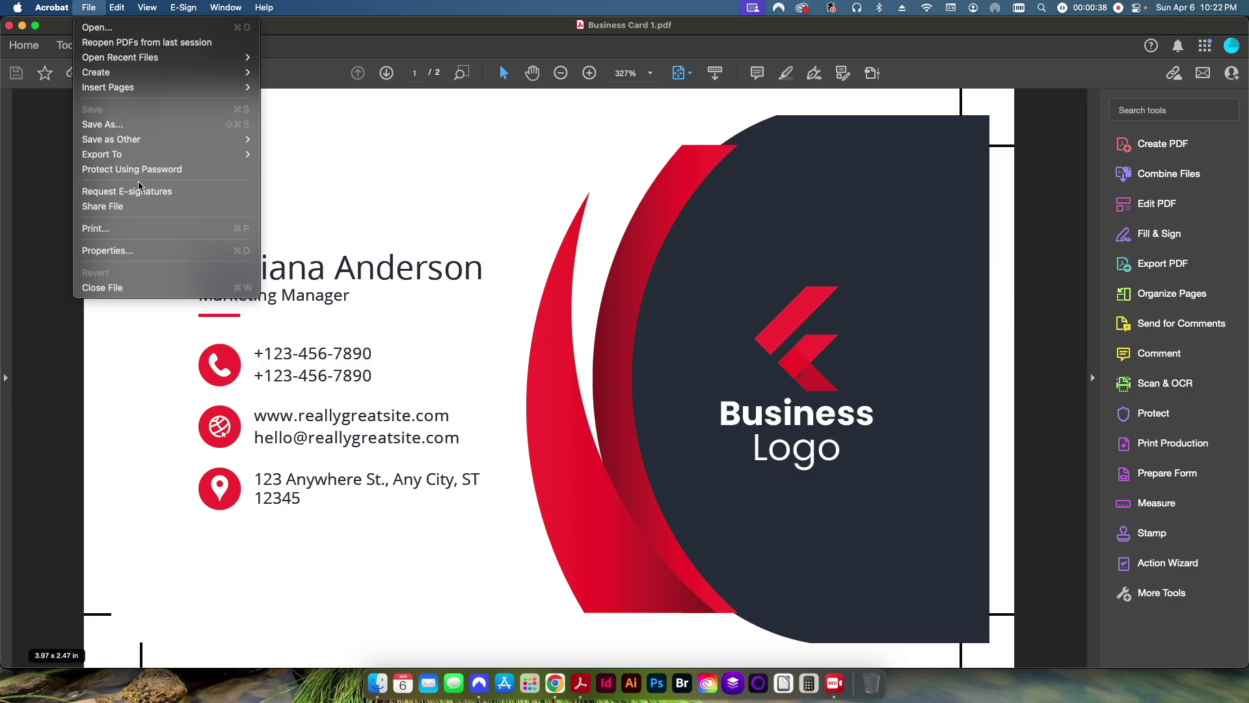
left_click(496, 322)
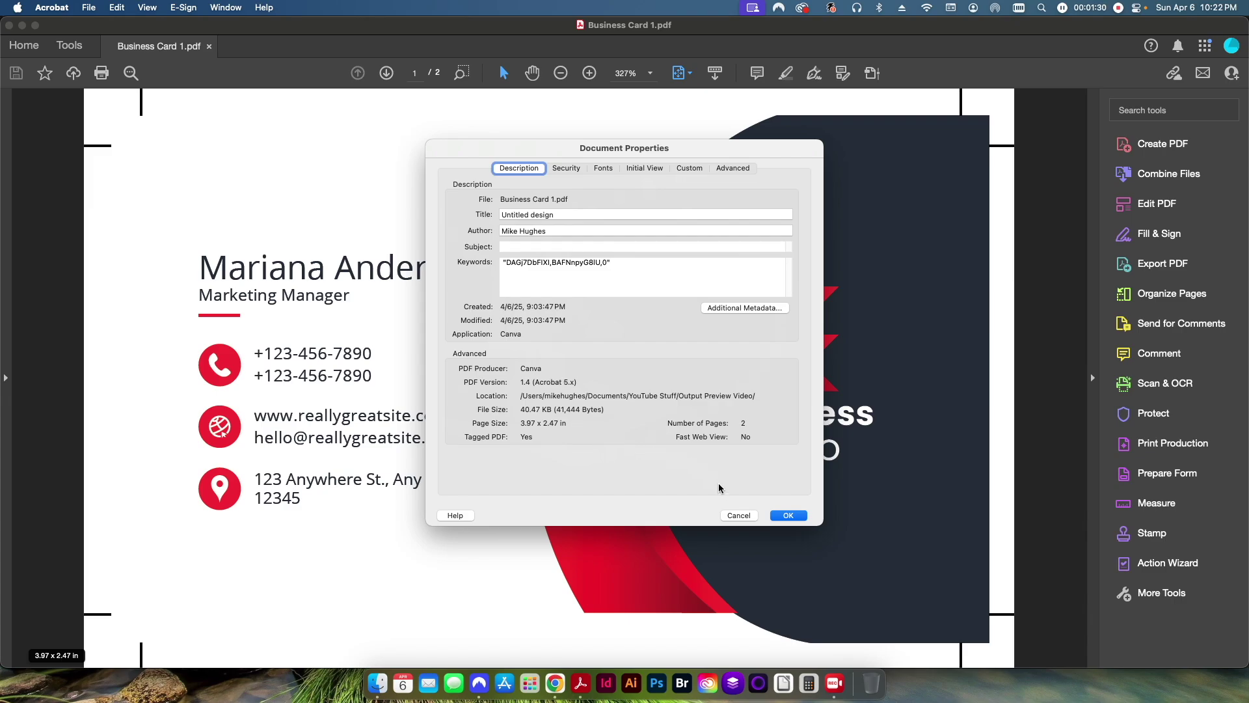
left_click(736, 516)
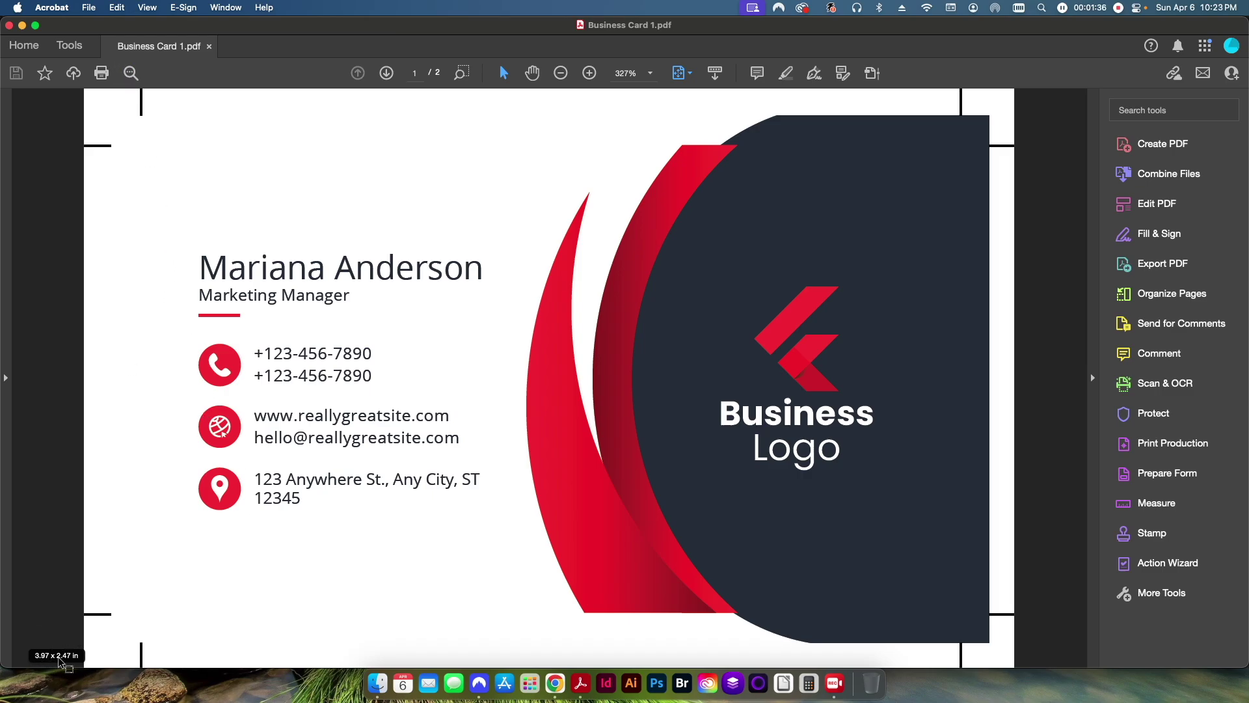
Enable the display of art, trim and bleed boxes in the Page Display preferences and check both card pages.
left_click(60, 7)
left_click(64, 64)
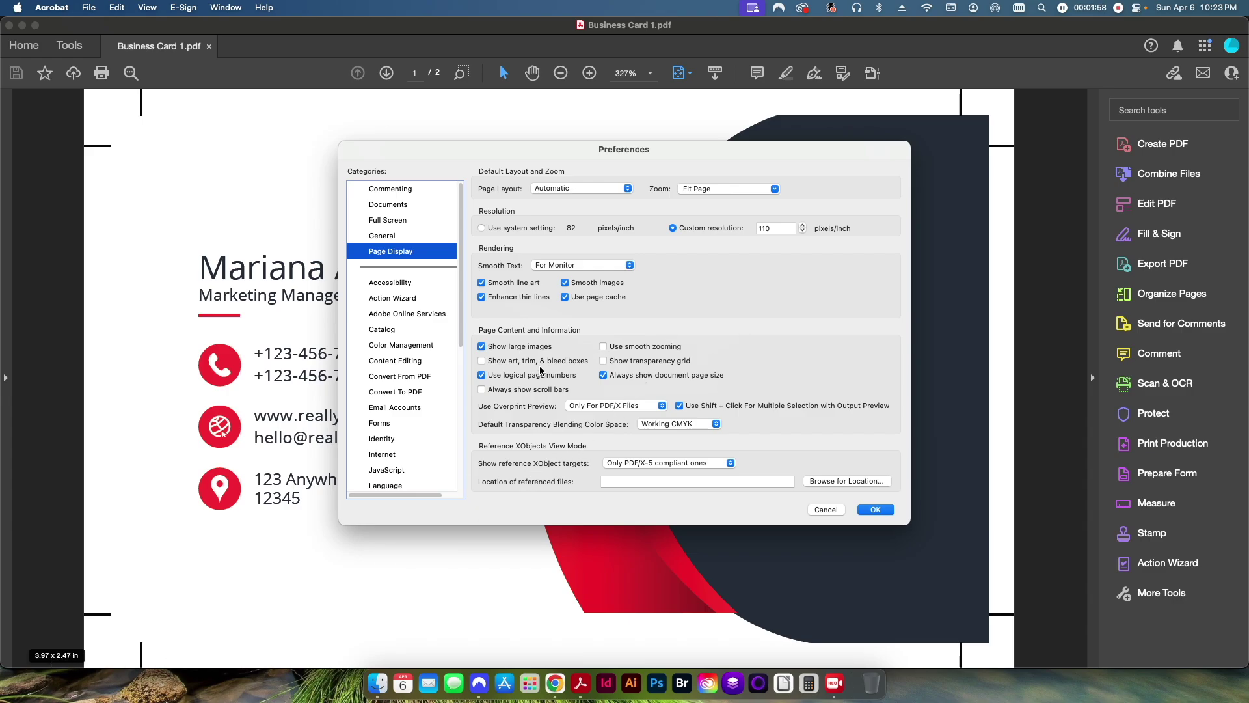
left_click(521, 365)
left_click(875, 510)
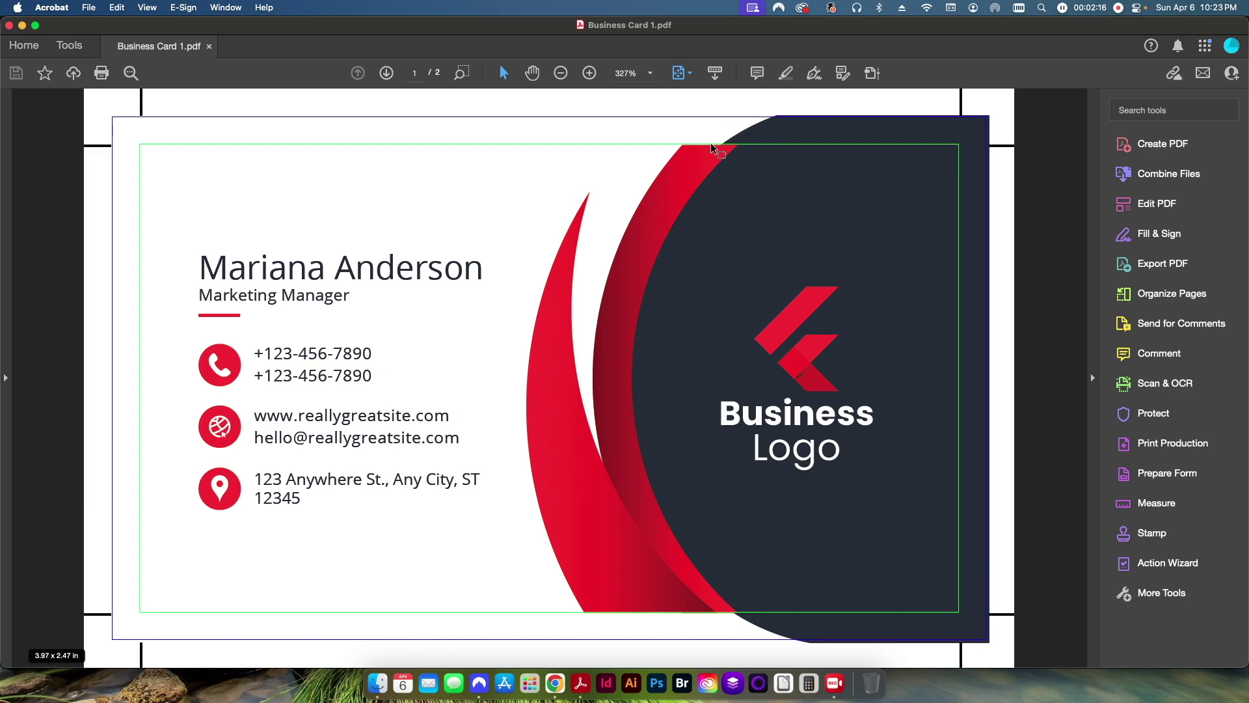
scroll(623, 367, "down", 3)
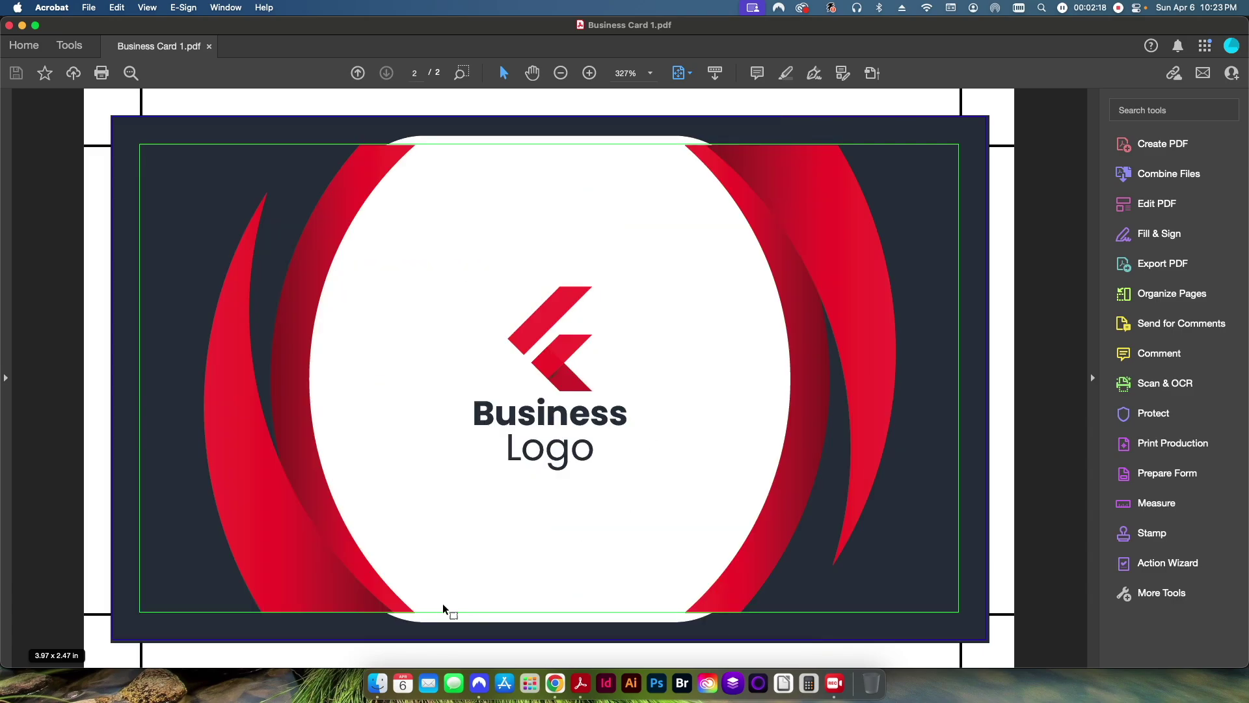
scroll(625, 381, "up", 3)
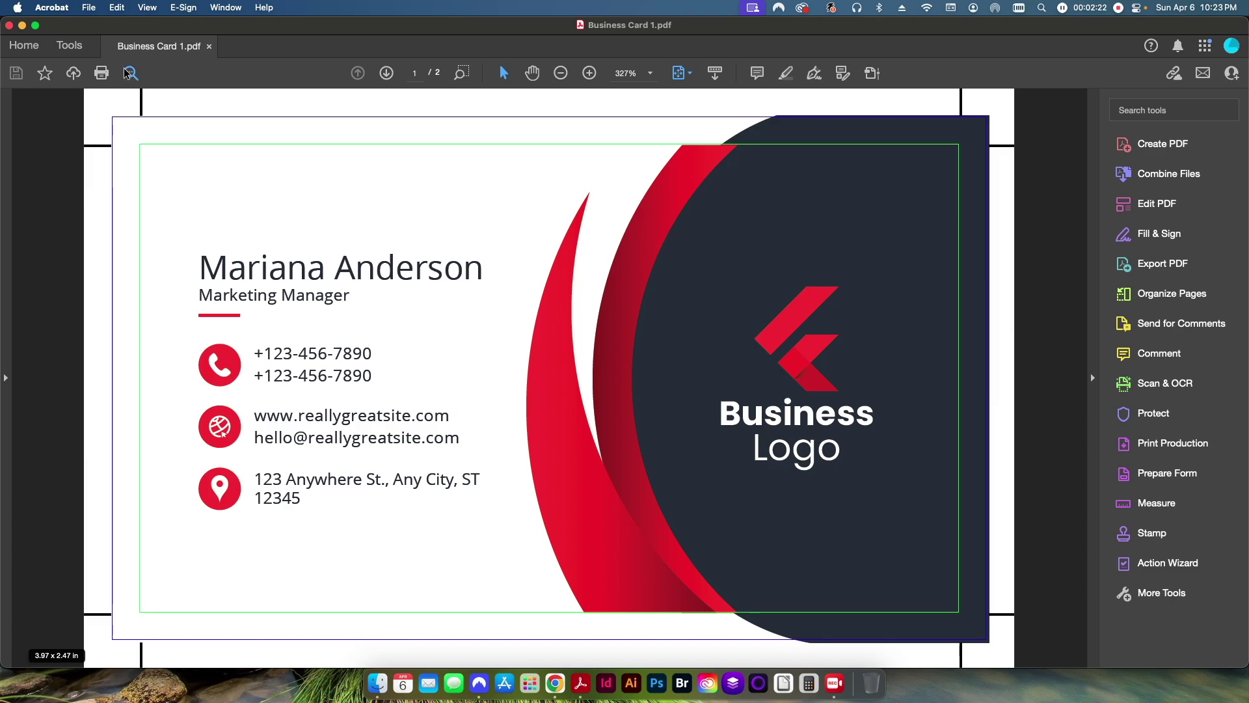
Disable the display of art, trim and bleed boxes in the Page Display preferences and look over both pages again.
left_click(51, 7)
left_click(59, 65)
left_click(504, 361)
left_click(876, 510)
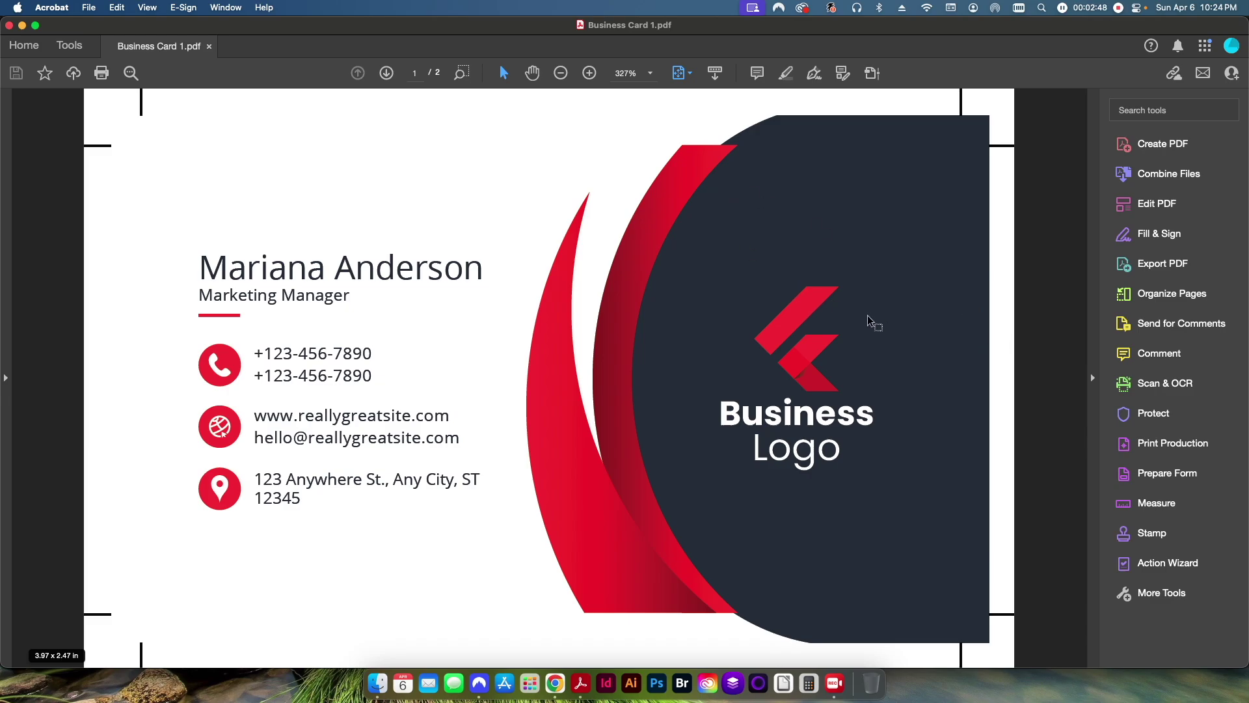
key("Page_Down")
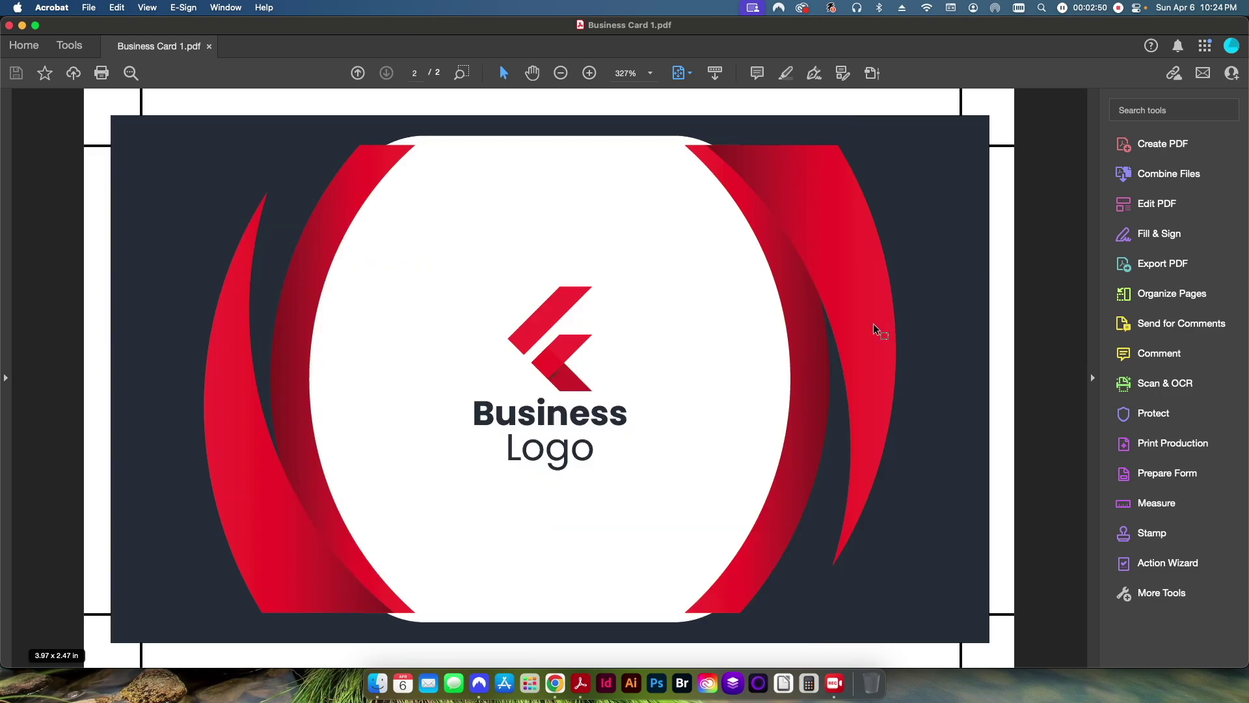
key("Page_Up")
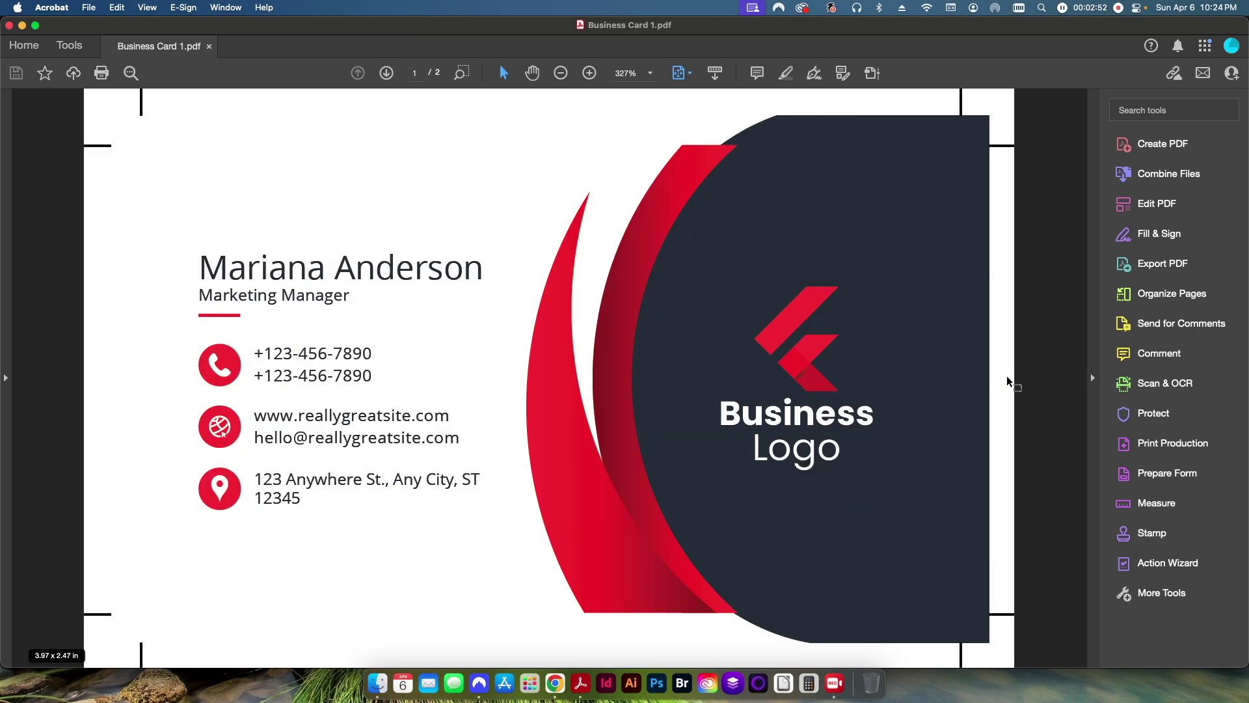
Open Output Preview from the Print Production tools and look through the available simulation profiles.
left_click(1168, 445)
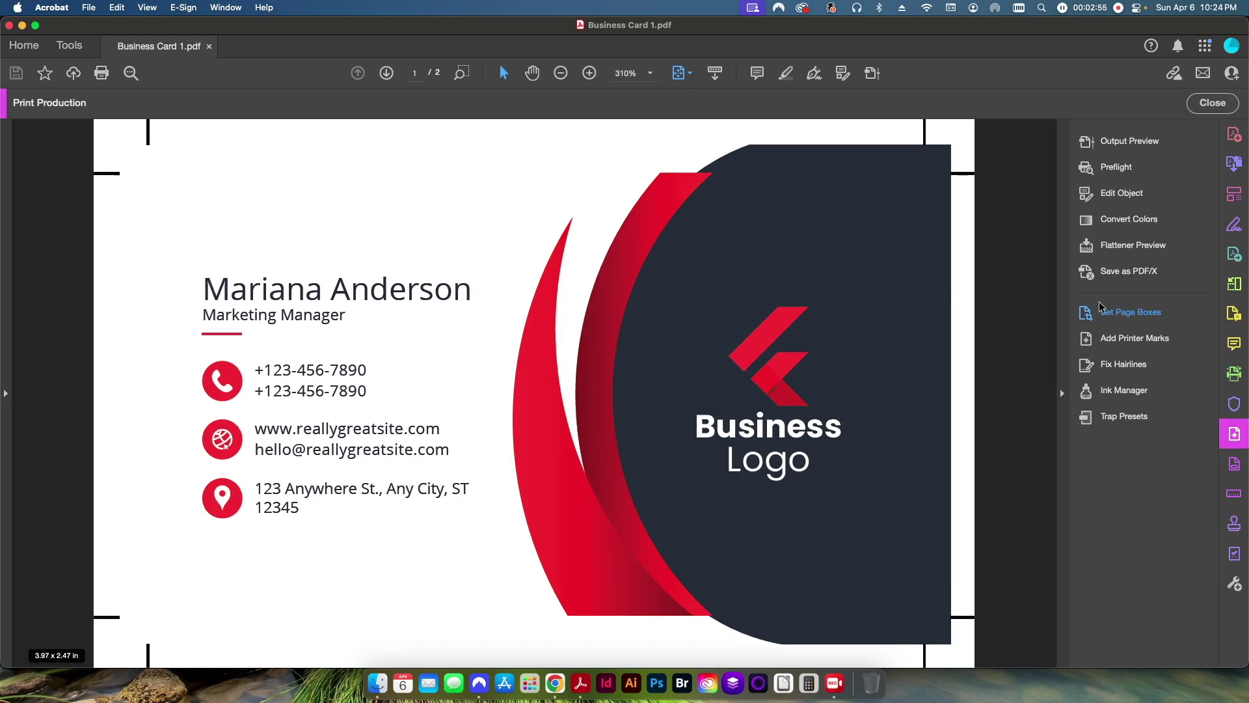
left_click(1119, 144)
left_click_drag(992, 156, 1048, 163)
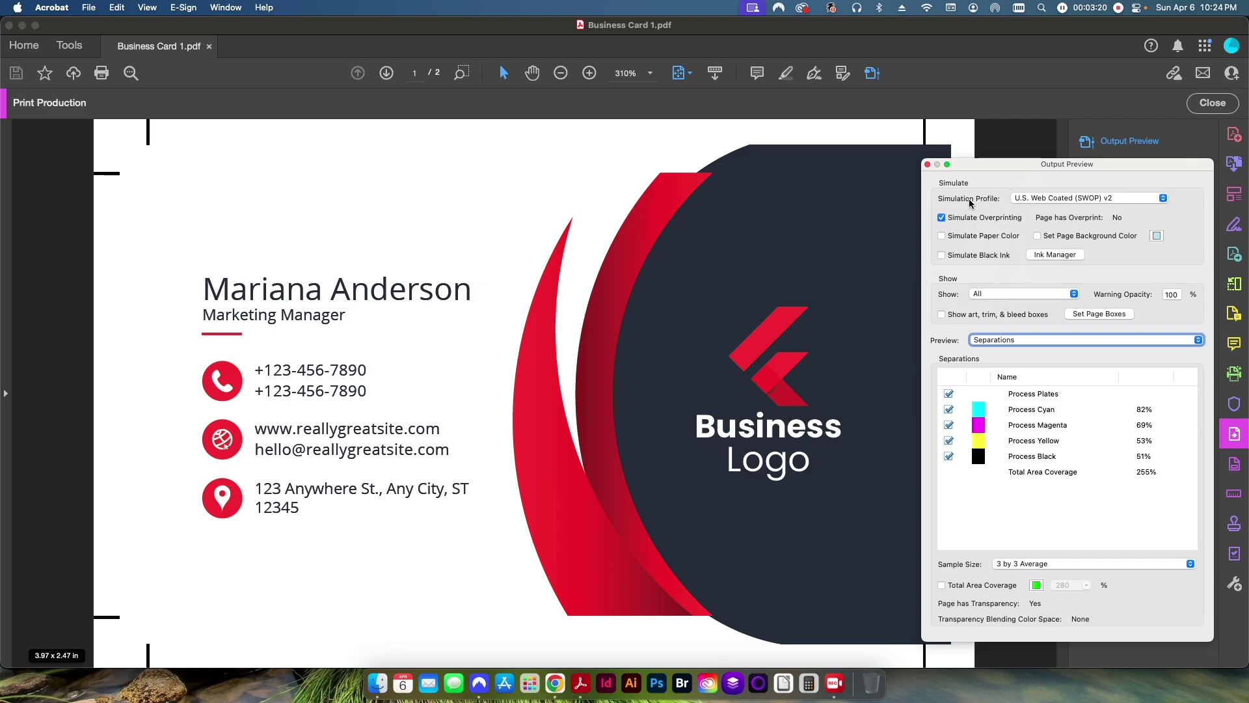
left_click(1041, 203)
left_click(1022, 202)
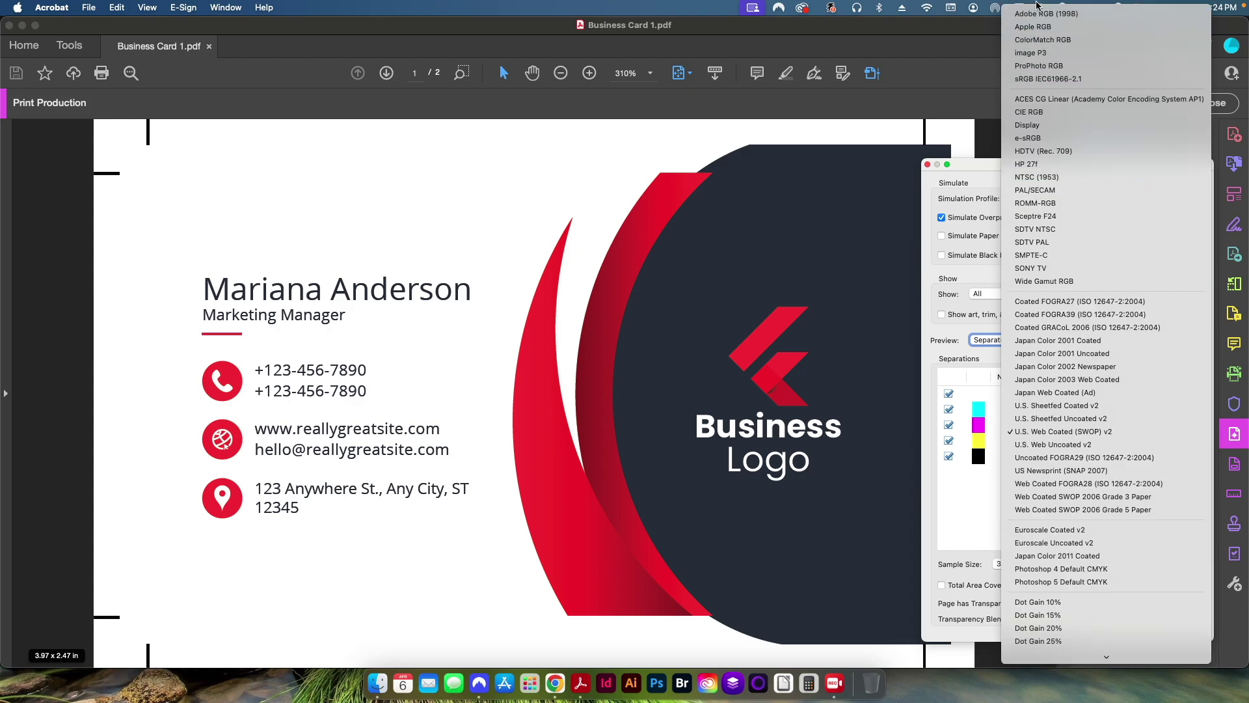
left_click(968, 216)
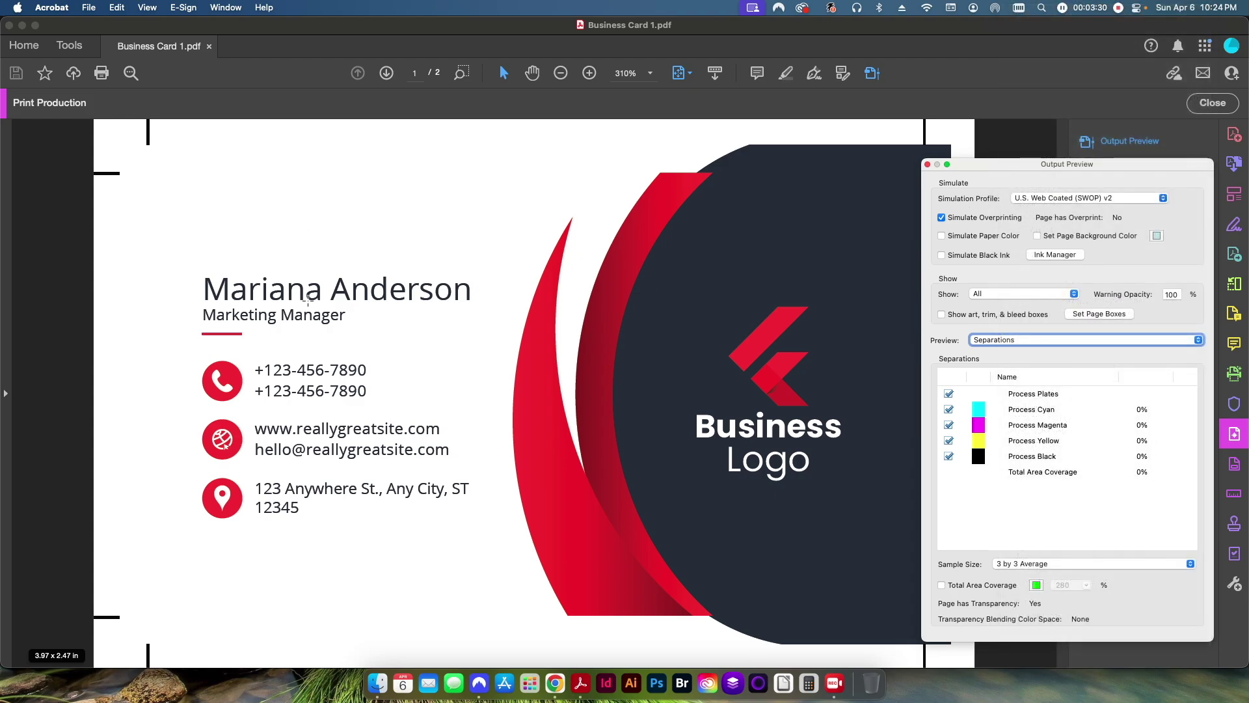
Preview the card with the U.S. Sheetfed Coated v2 simulation profile and with U.S. Sheetfed Uncoated v2.
left_click(1042, 199)
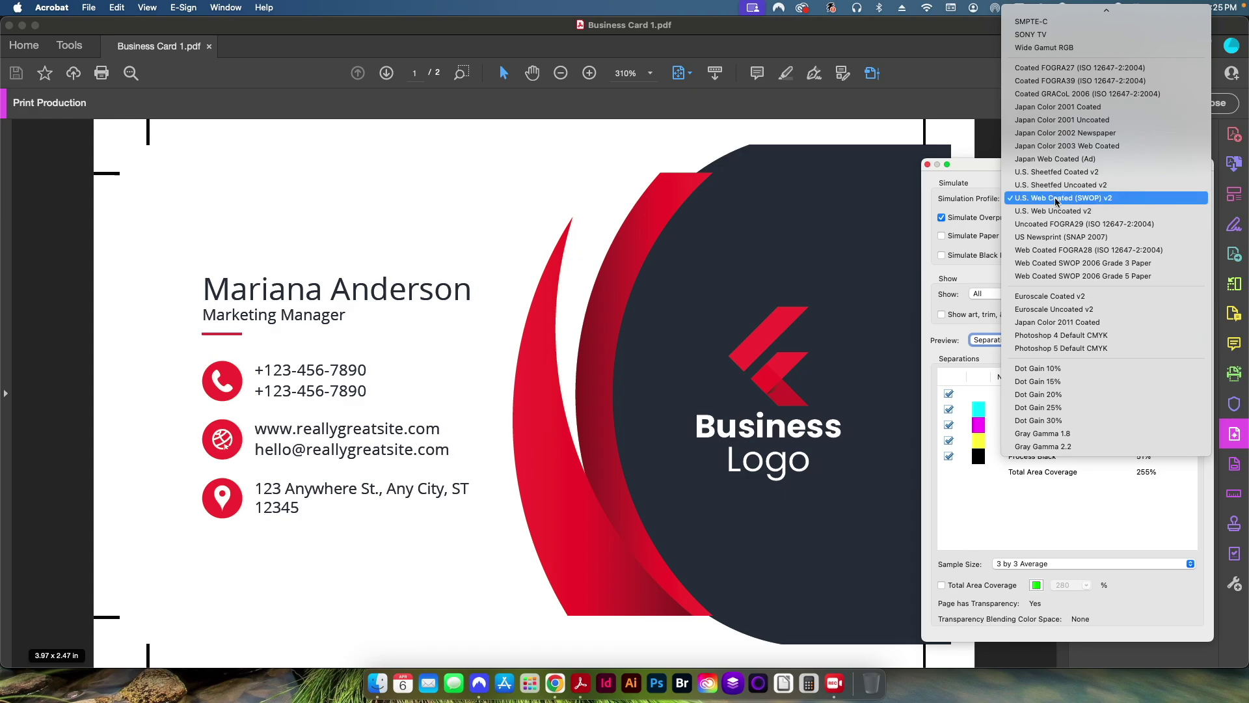
left_click(1057, 171)
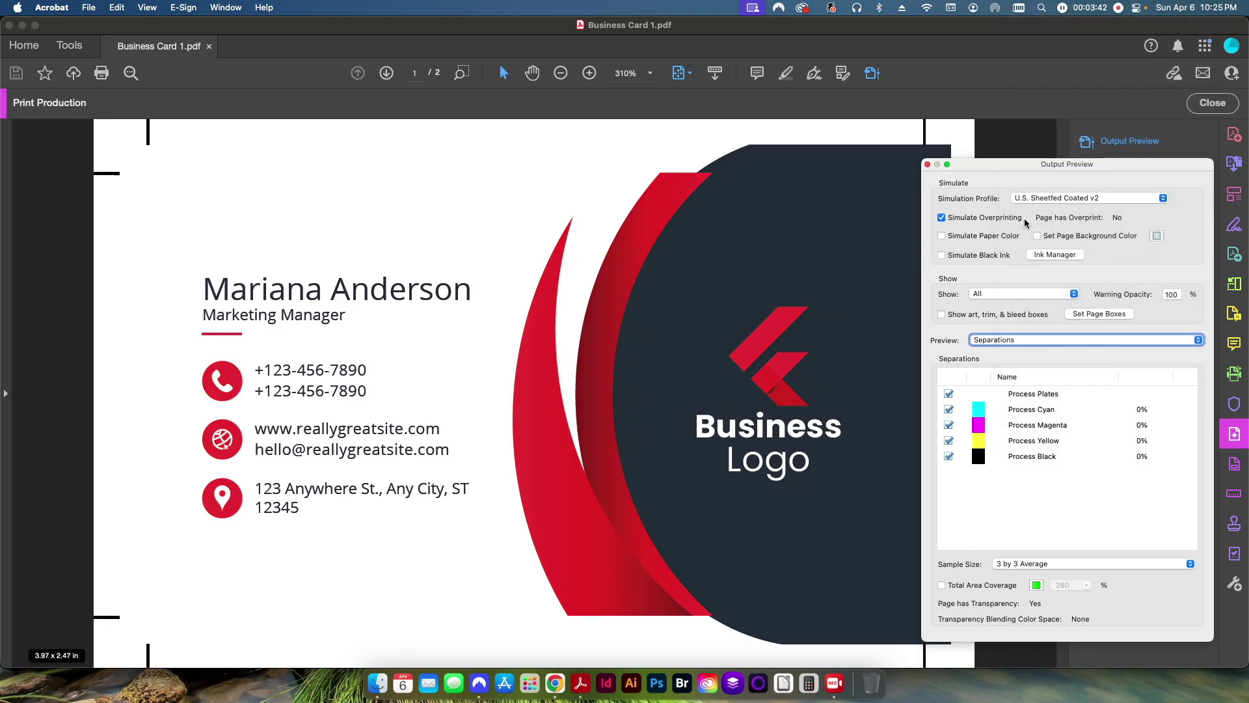
left_click(1035, 199)
left_click(1037, 211)
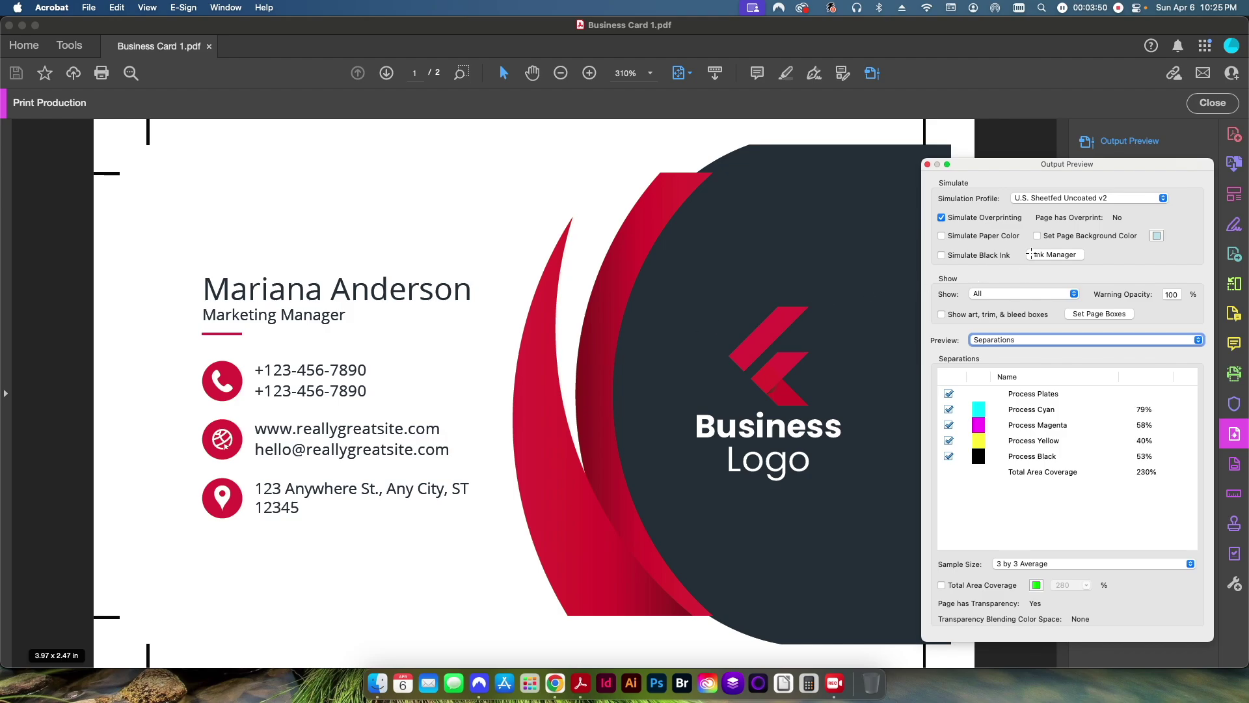
Compare the Adobe RGB (1998) simulation profile with U.S. Sheetfed Coated v2, finishing on Adobe RGB (1998).
left_click(1026, 197)
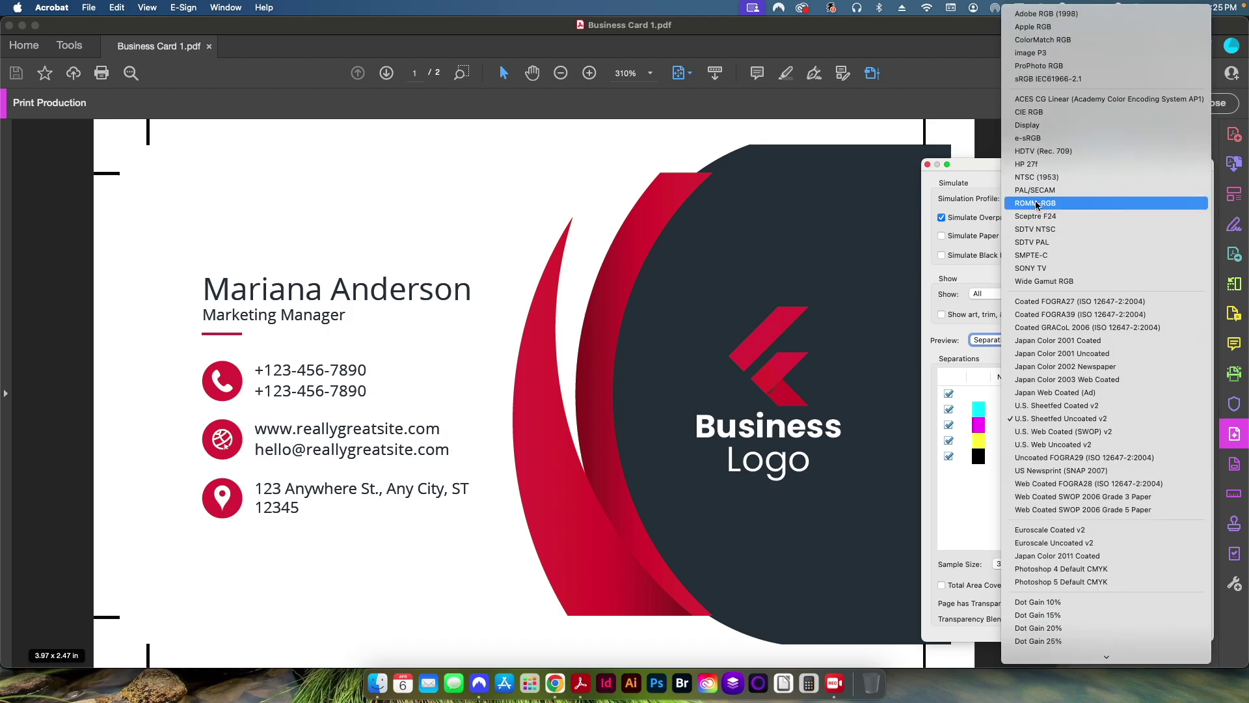
left_click(1045, 14)
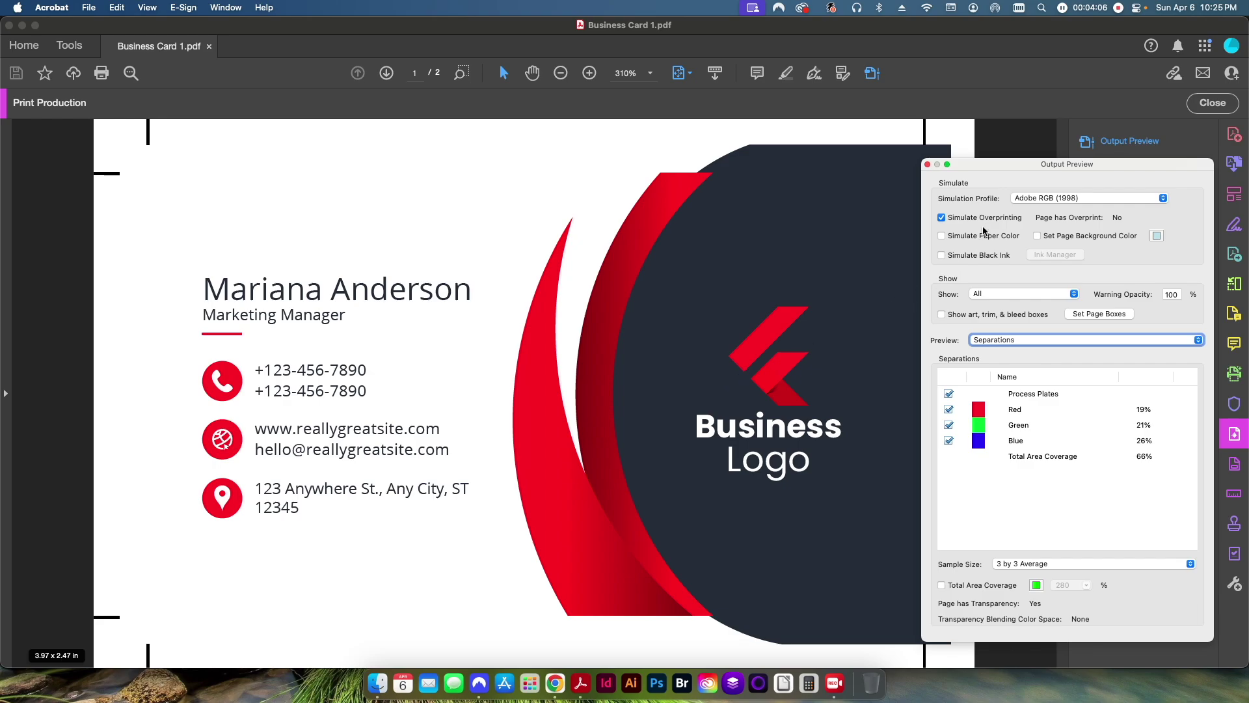
left_click(1023, 199)
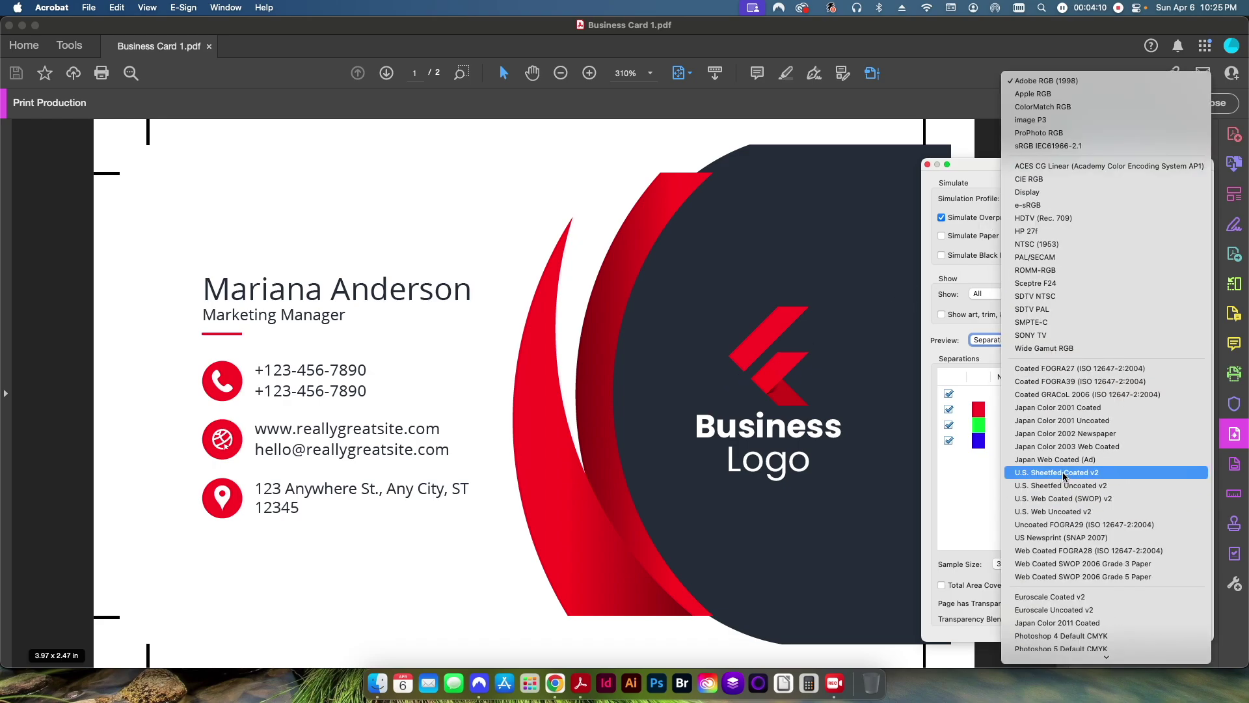
left_click(1063, 474)
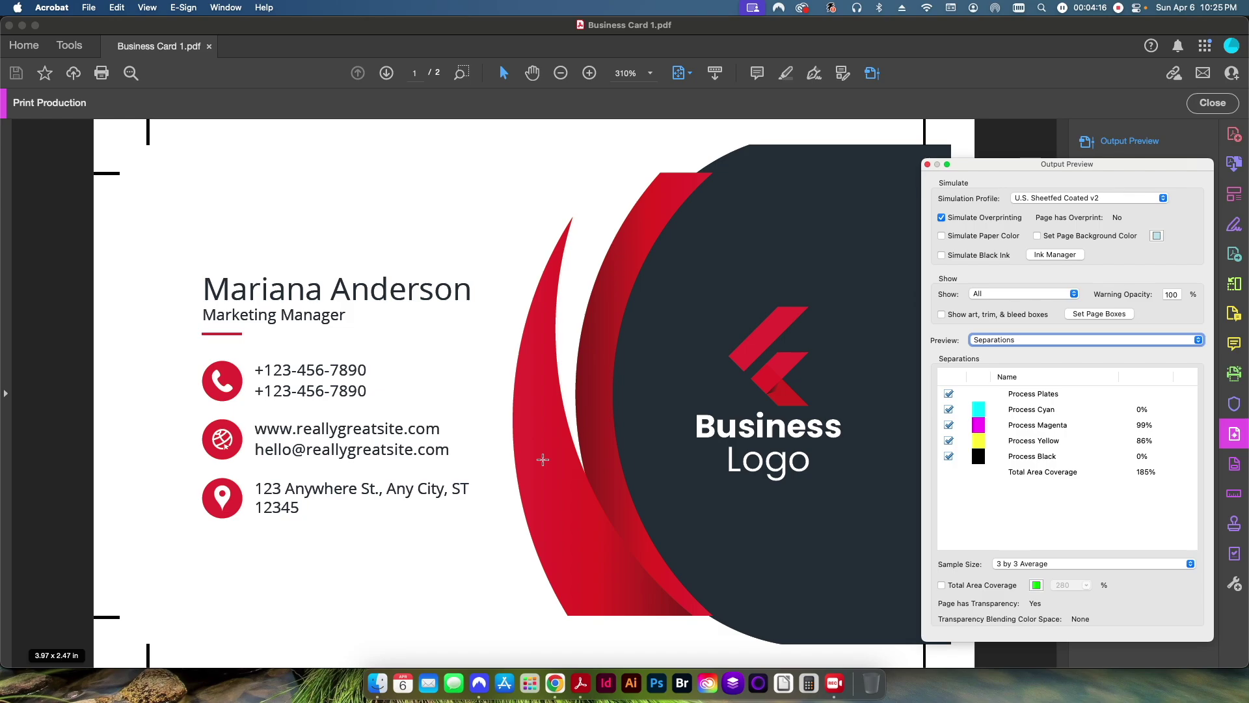
left_click(1044, 197)
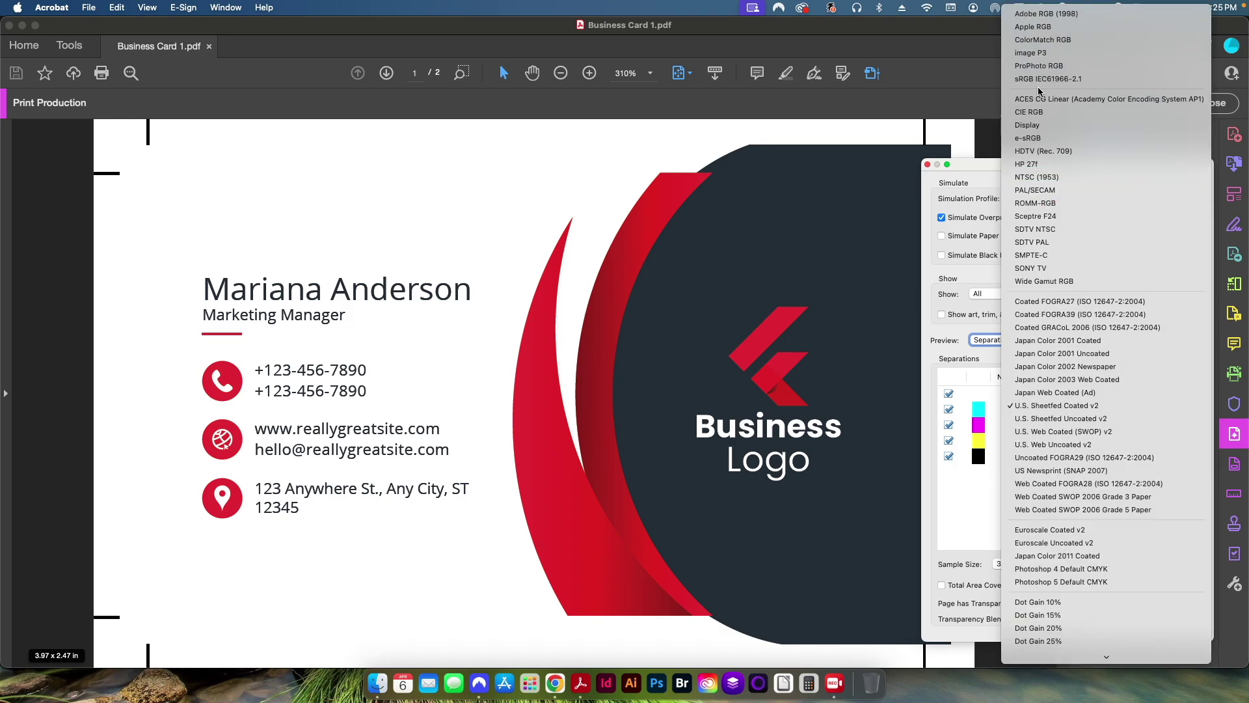
left_click(1041, 14)
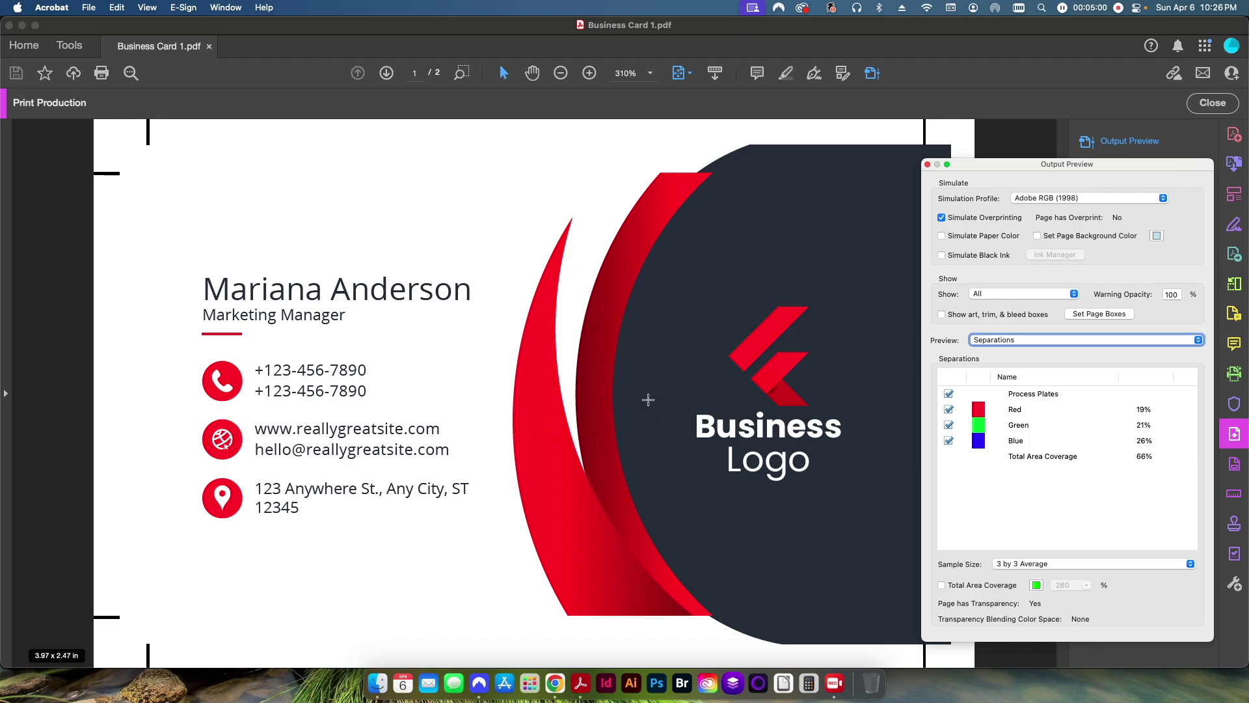
Set the simulation profile to Dot Gain 10% and inspect both card pages in grayscale.
left_click(1036, 201)
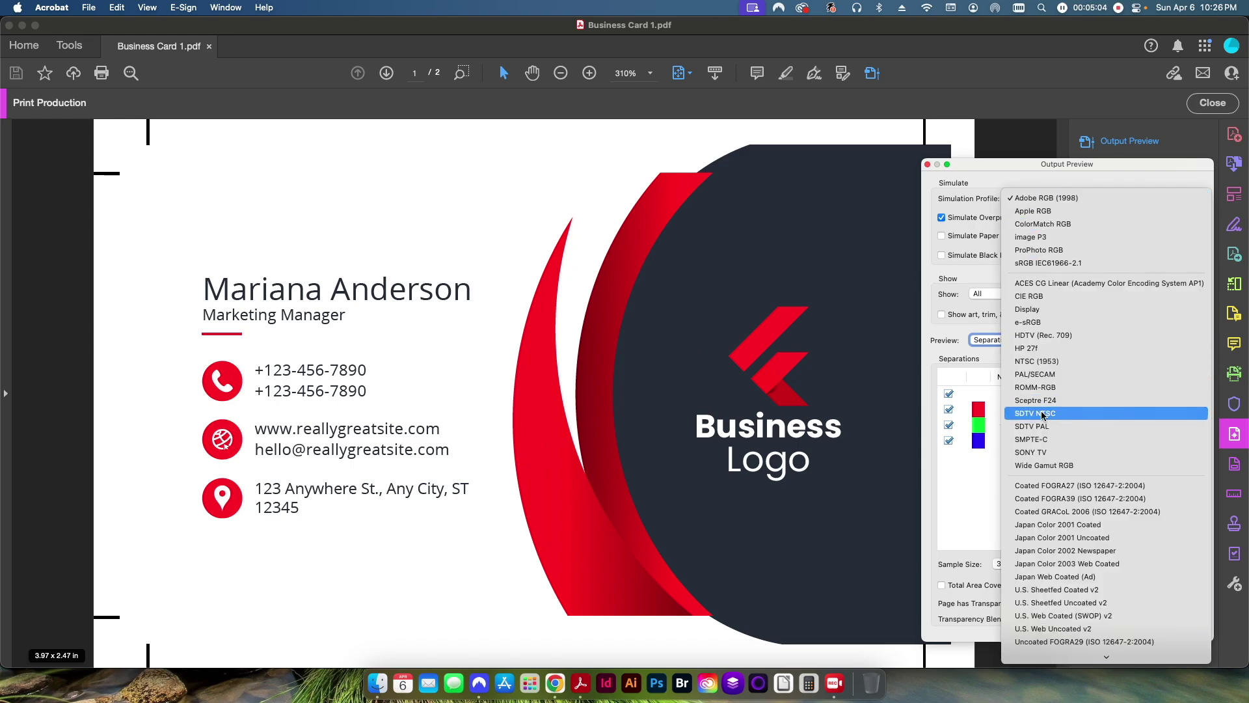
scroll(1039, 508, "down", 5)
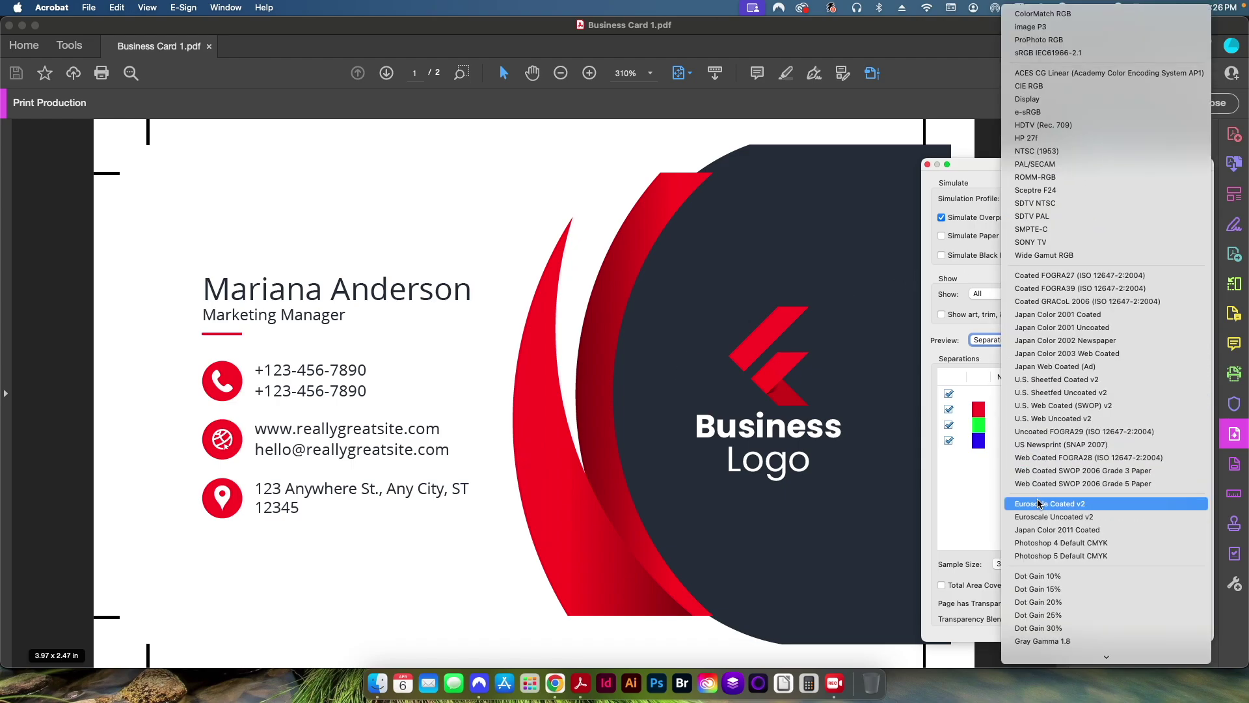
left_click(1037, 578)
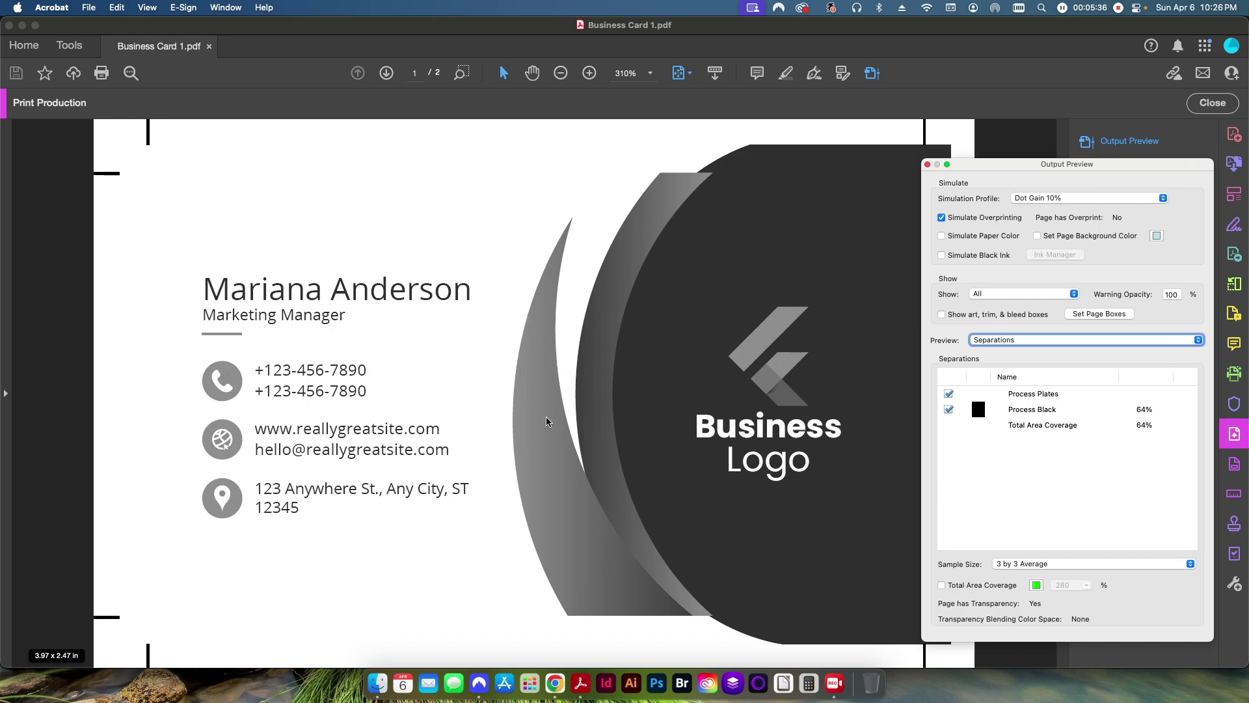
scroll(546, 421, "down", 1)
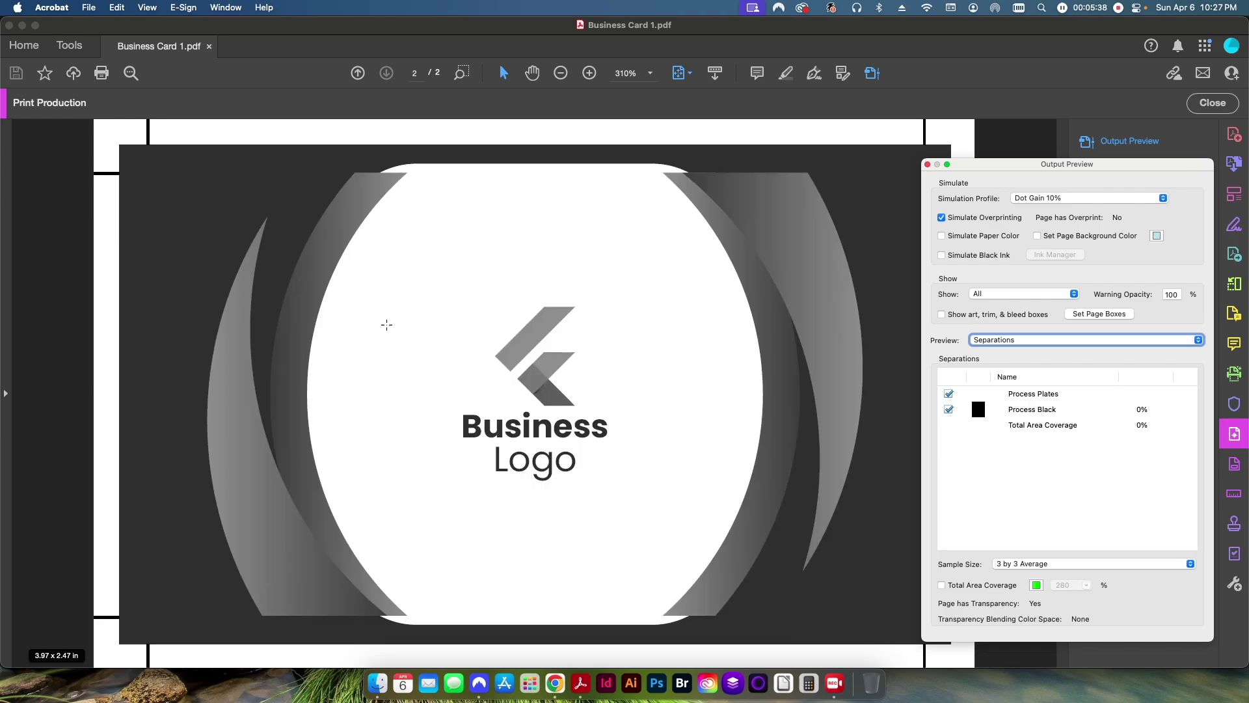
scroll(466, 386, "up", 1)
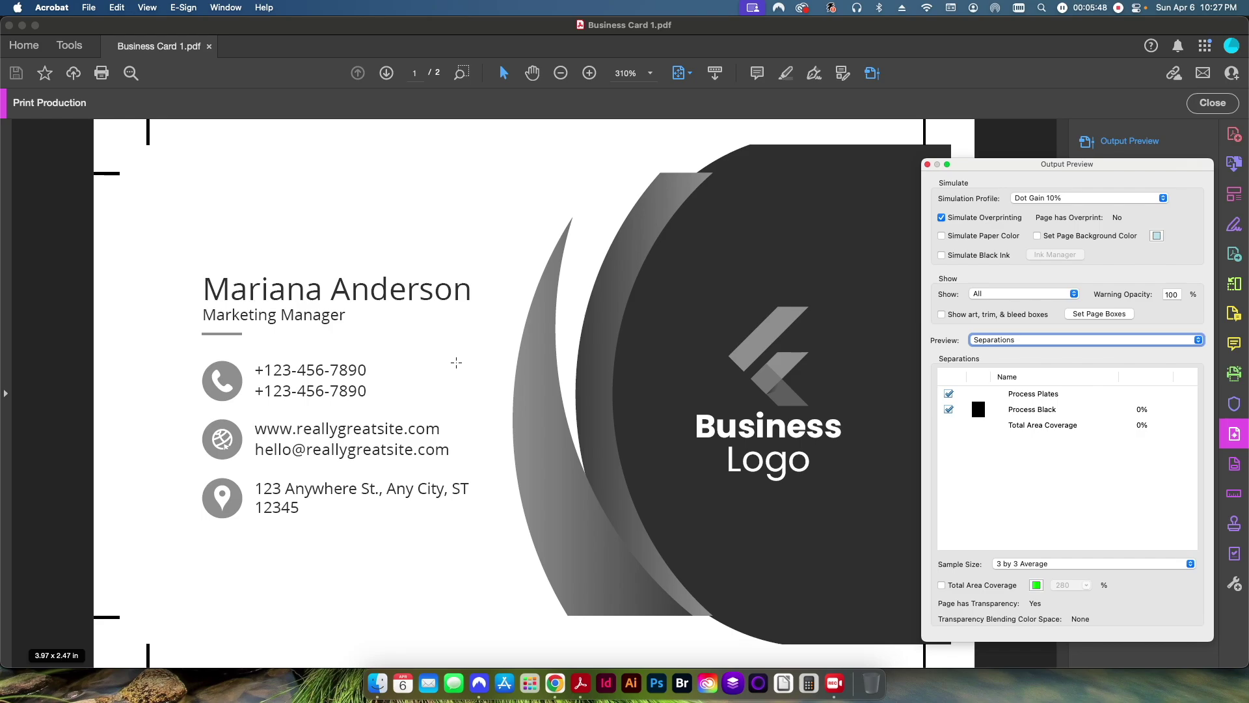
mouse_move(234, 371)
Set the simulation profile to U.S. Sheetfed Coated v2 and briefly preview the card with simulated paper color.
left_click(1030, 200)
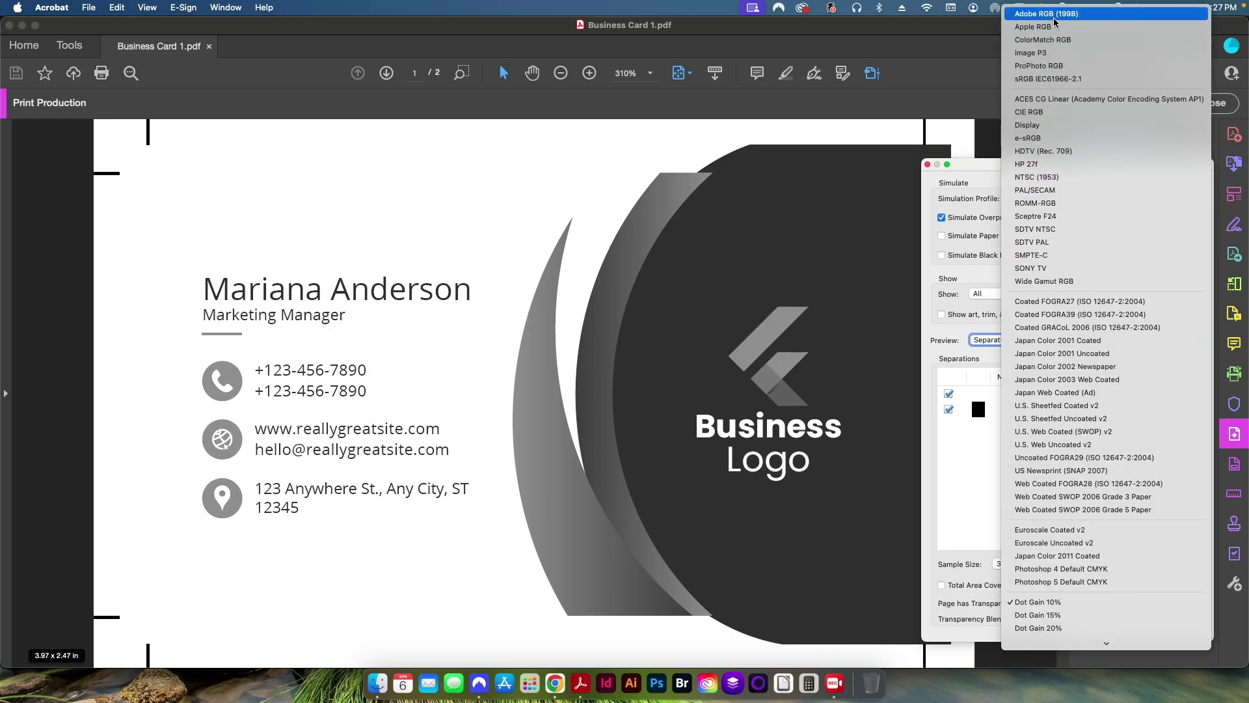
left_click(1041, 405)
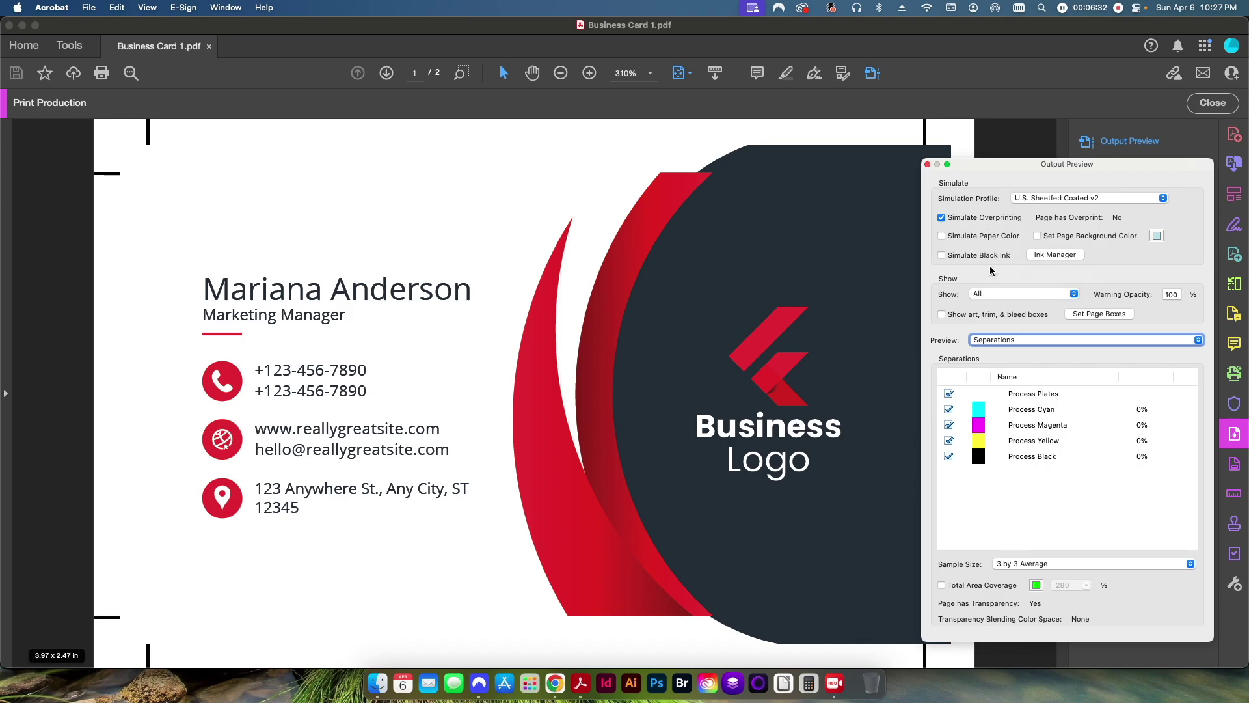
left_click(962, 238)
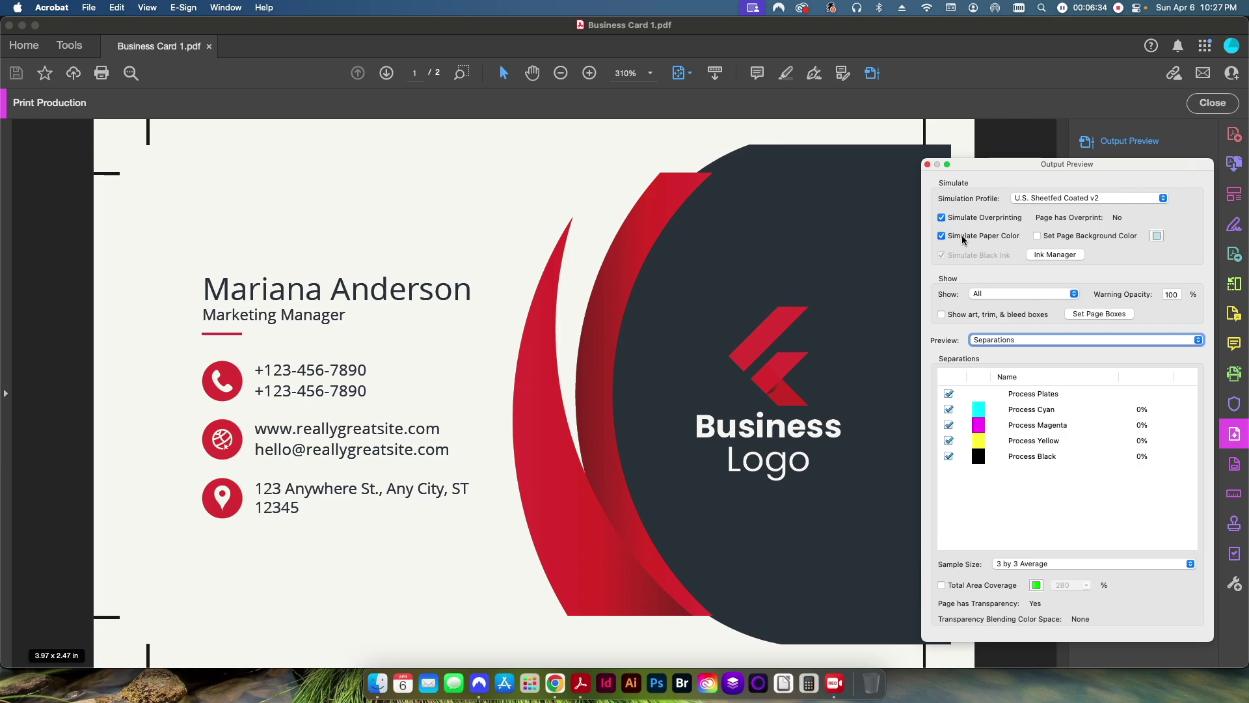
left_click(963, 238)
Compare the card with and without the page background color, leaving the light blue background enabled.
left_click(1058, 239)
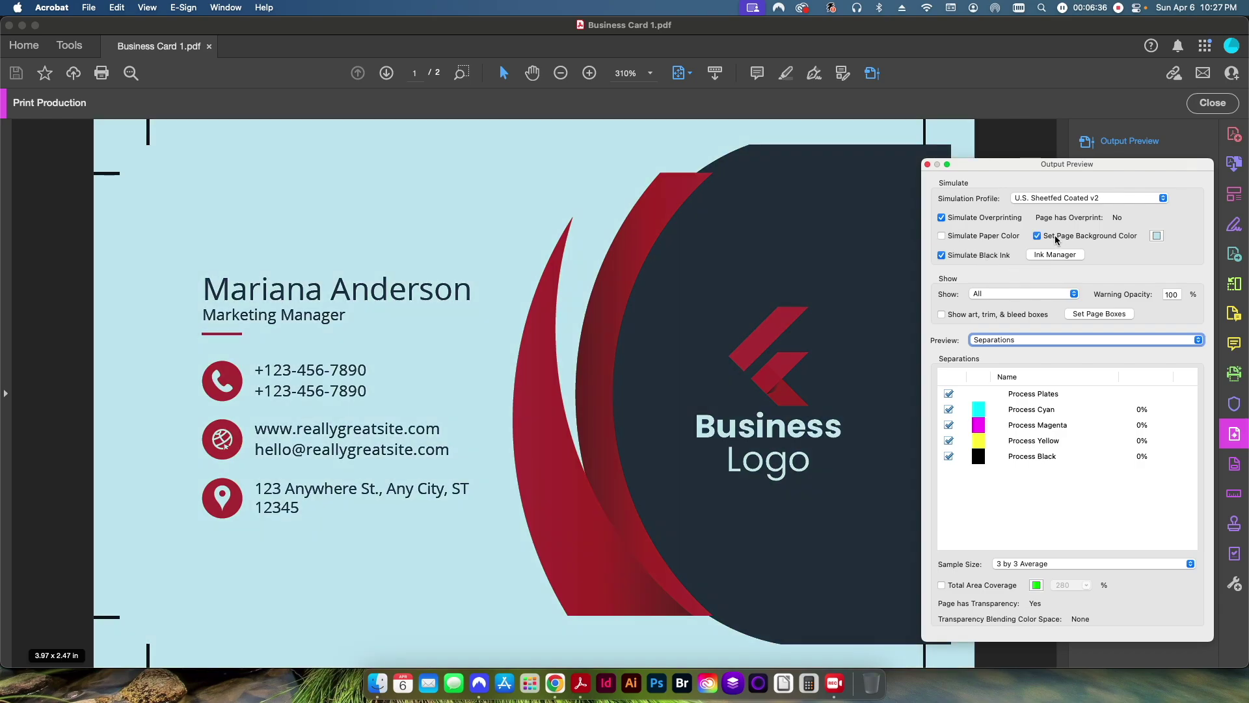
left_click(1058, 238)
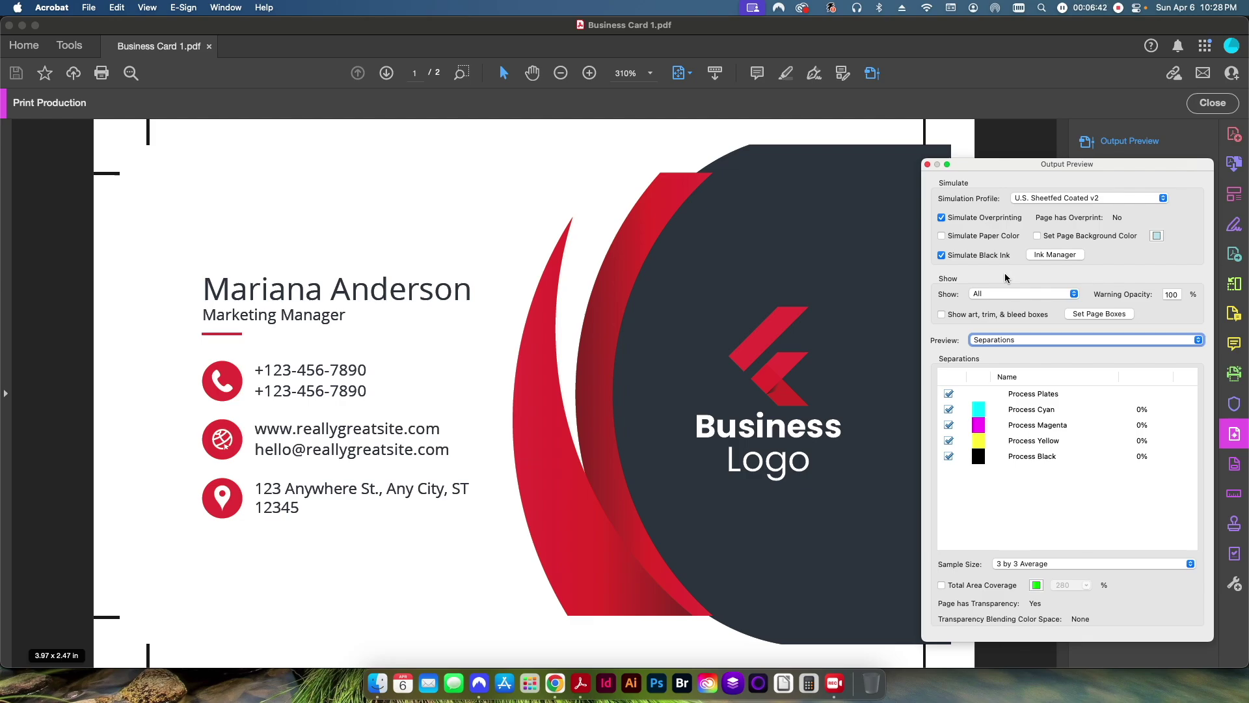
left_click(1037, 236)
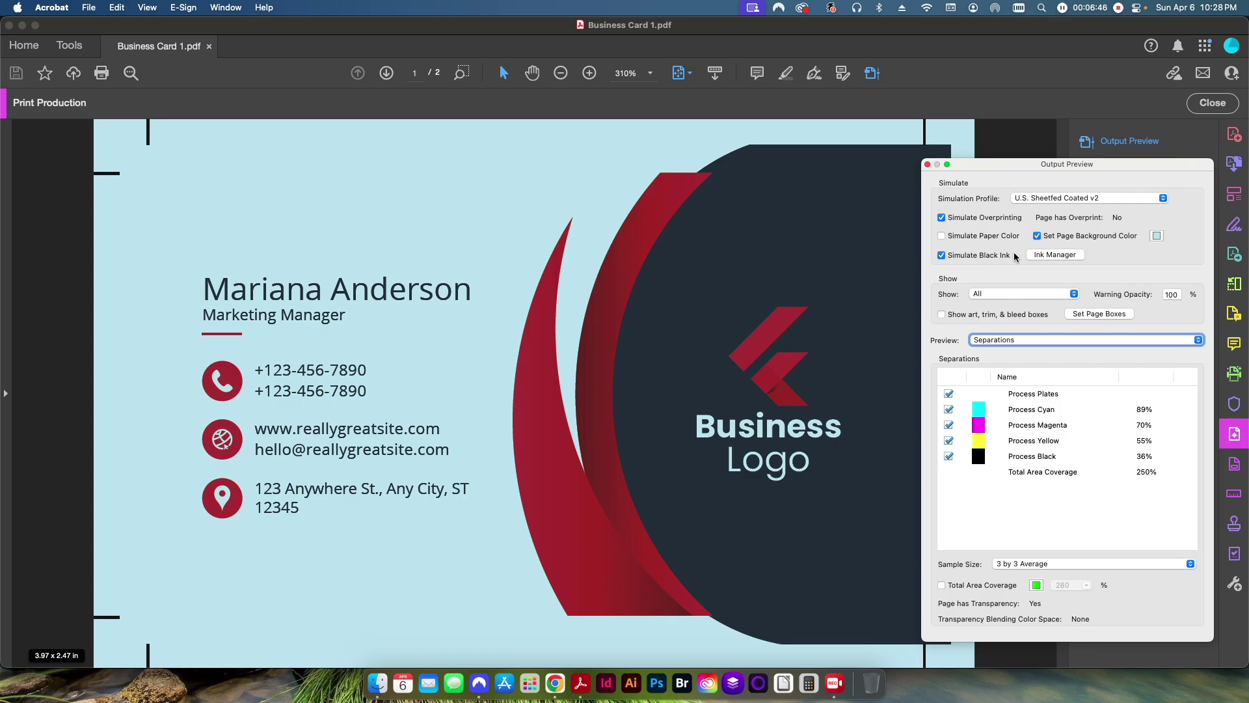
Compare the card with and without the page background color, leaving the background color turned off.
left_click(1048, 238)
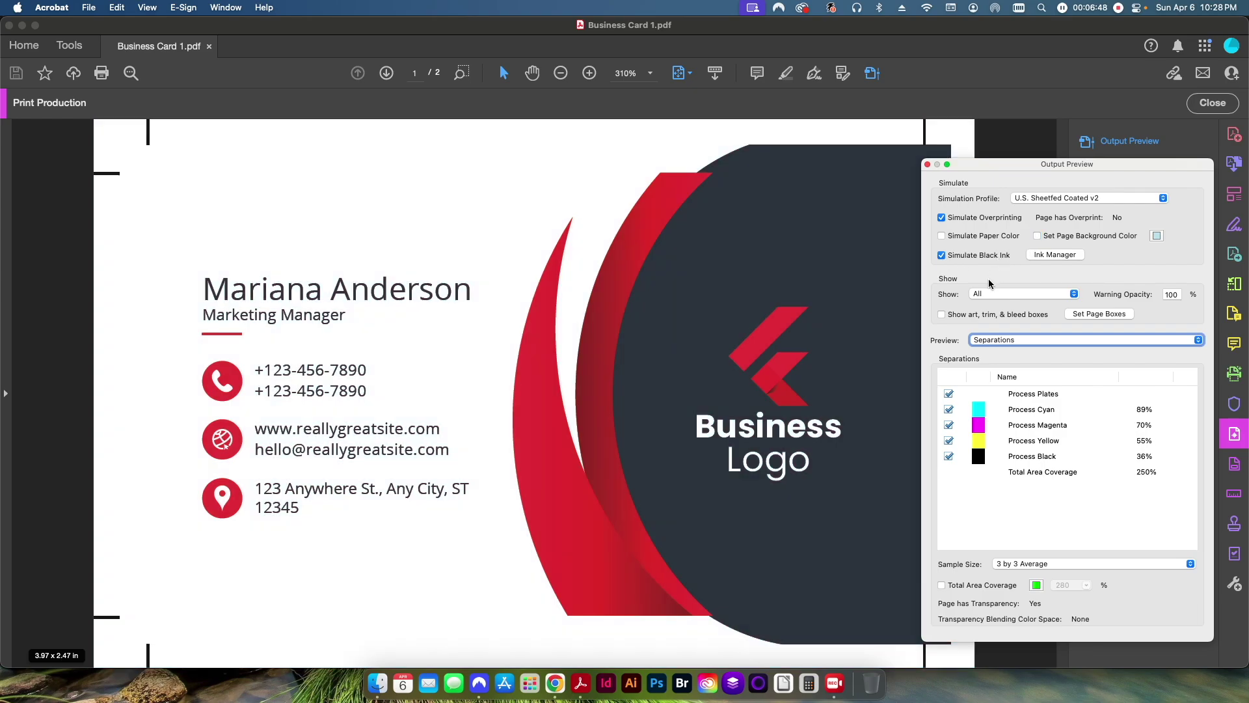
left_click(1038, 236)
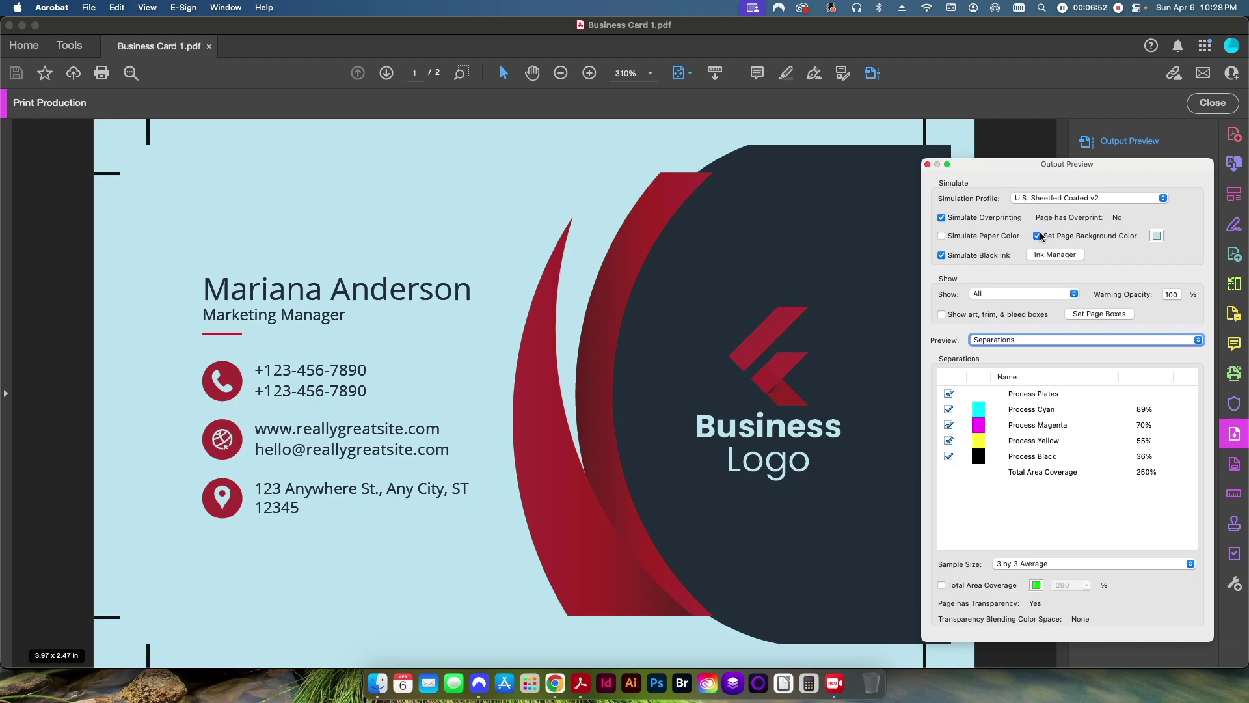
left_click(1038, 236)
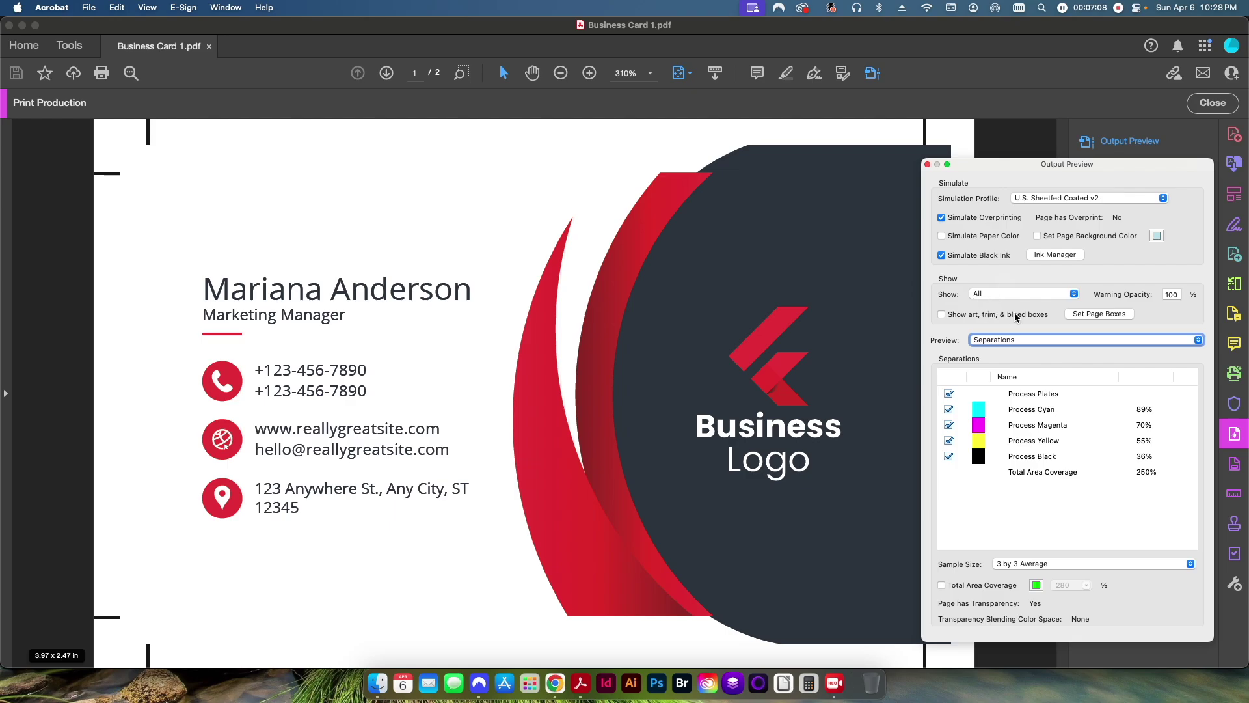
Review the art, trim and bleed boxes over the card, checking the BleedBox and TrimBox margins, and hide the overlay without changing them.
left_click(953, 317)
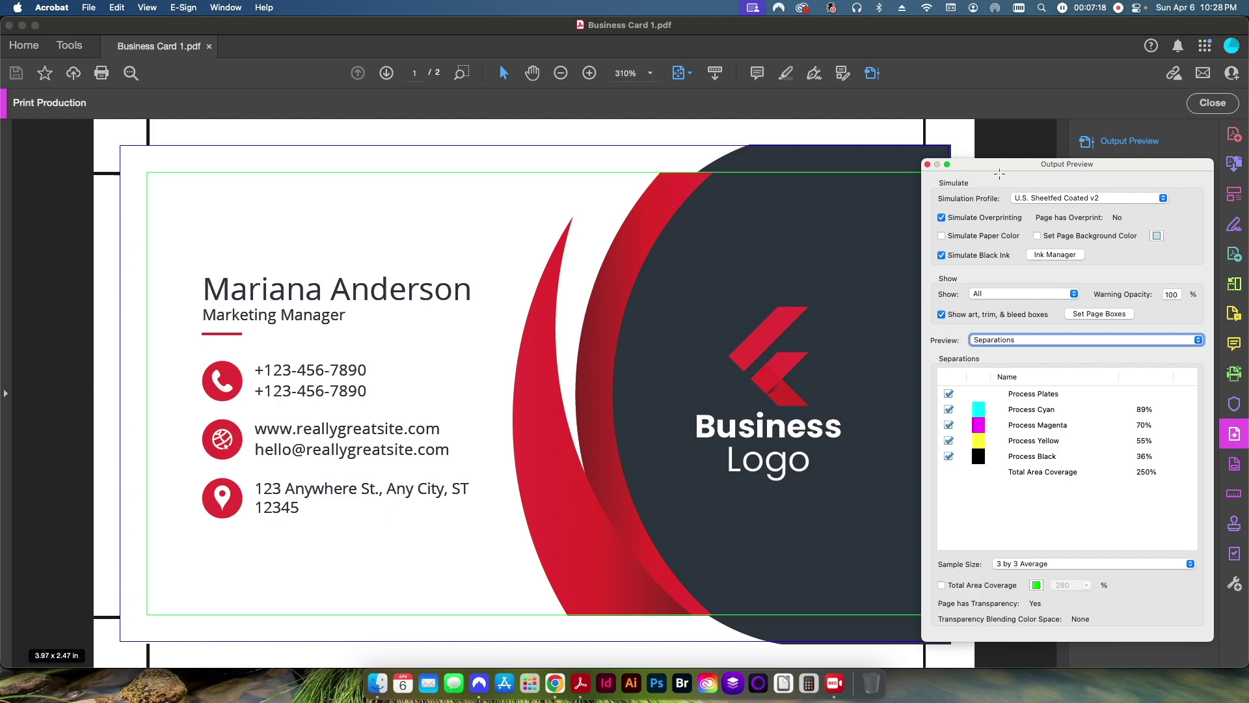
left_click_drag(1007, 166, 838, 159)
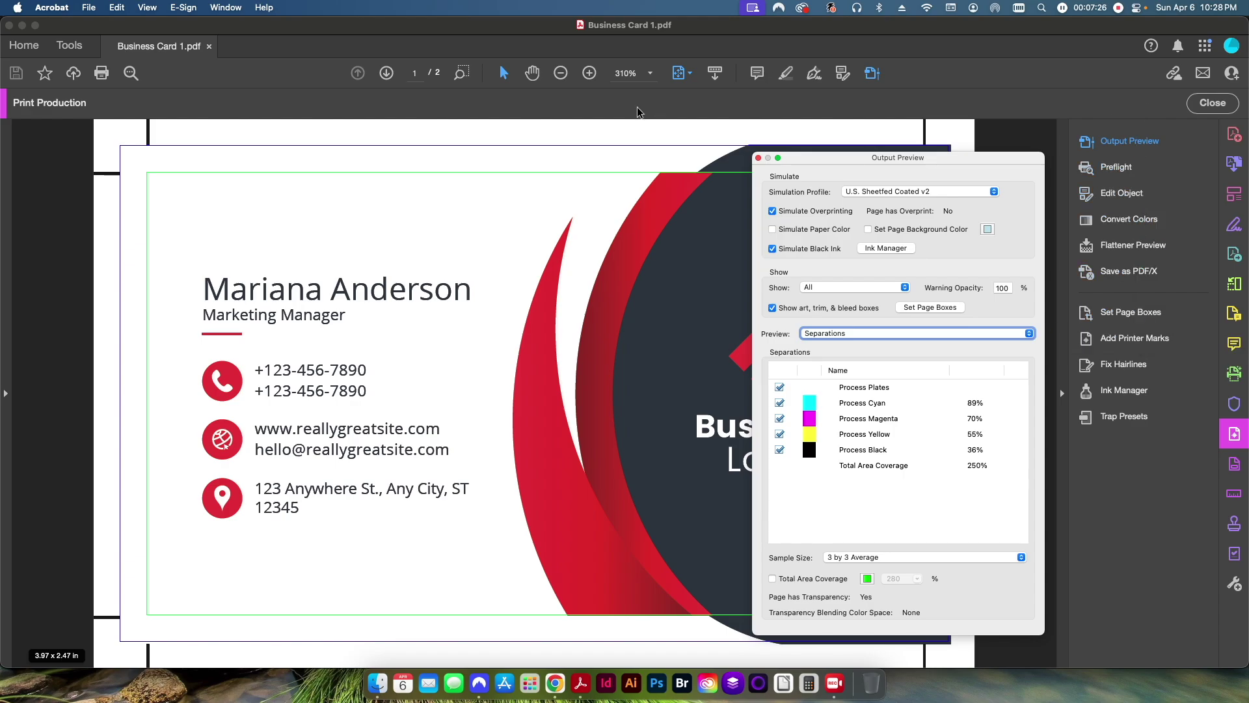
left_click(939, 311)
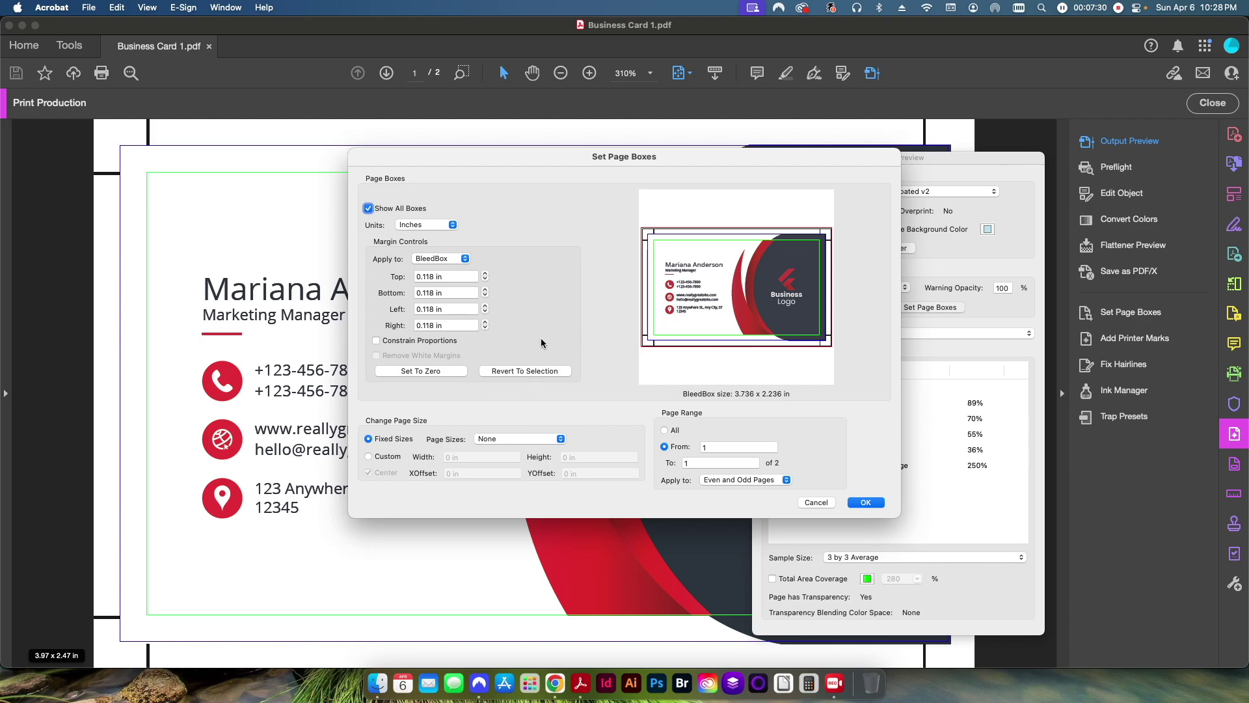
left_click(434, 258)
left_click(432, 251)
left_click(434, 259)
left_click(433, 258)
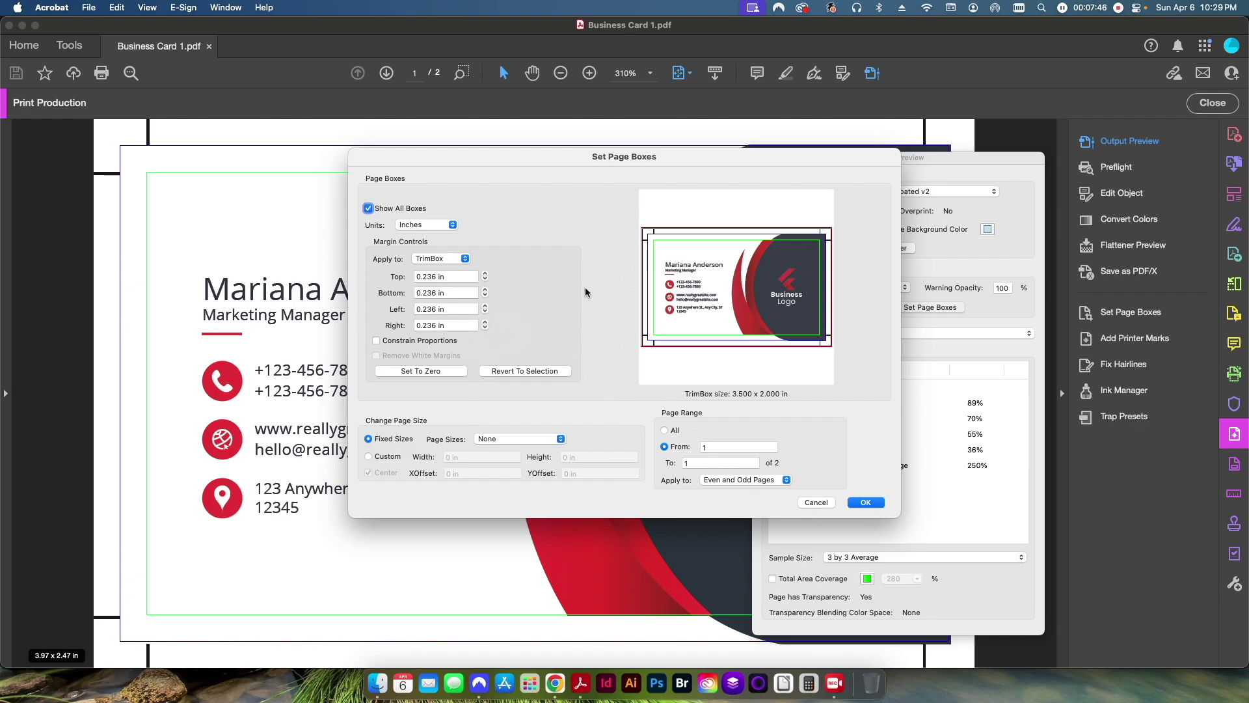
left_click(823, 502)
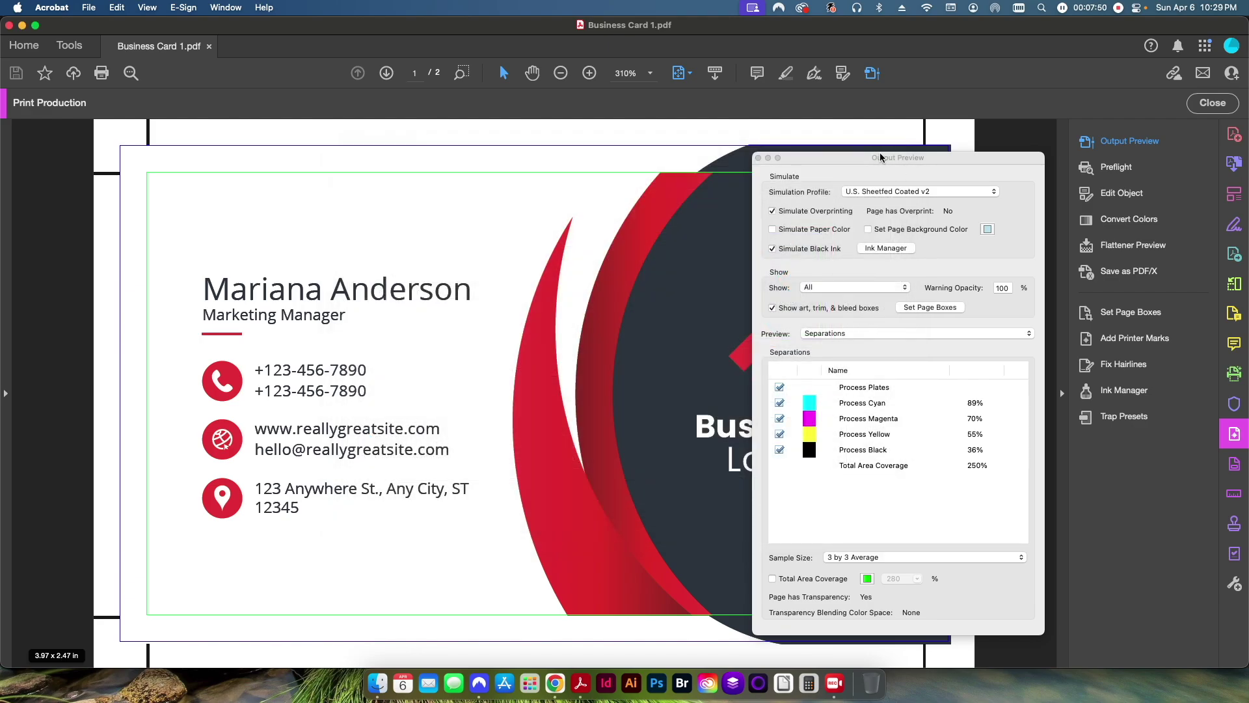
left_click(853, 160)
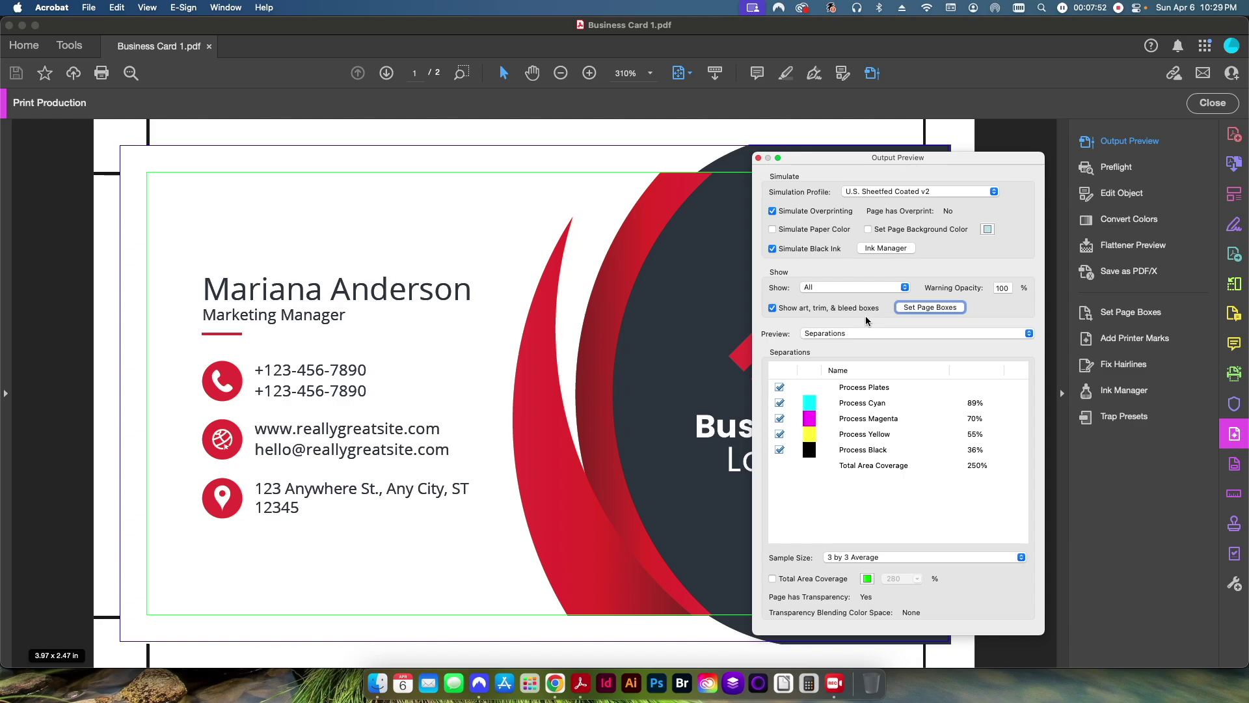
left_click(838, 309)
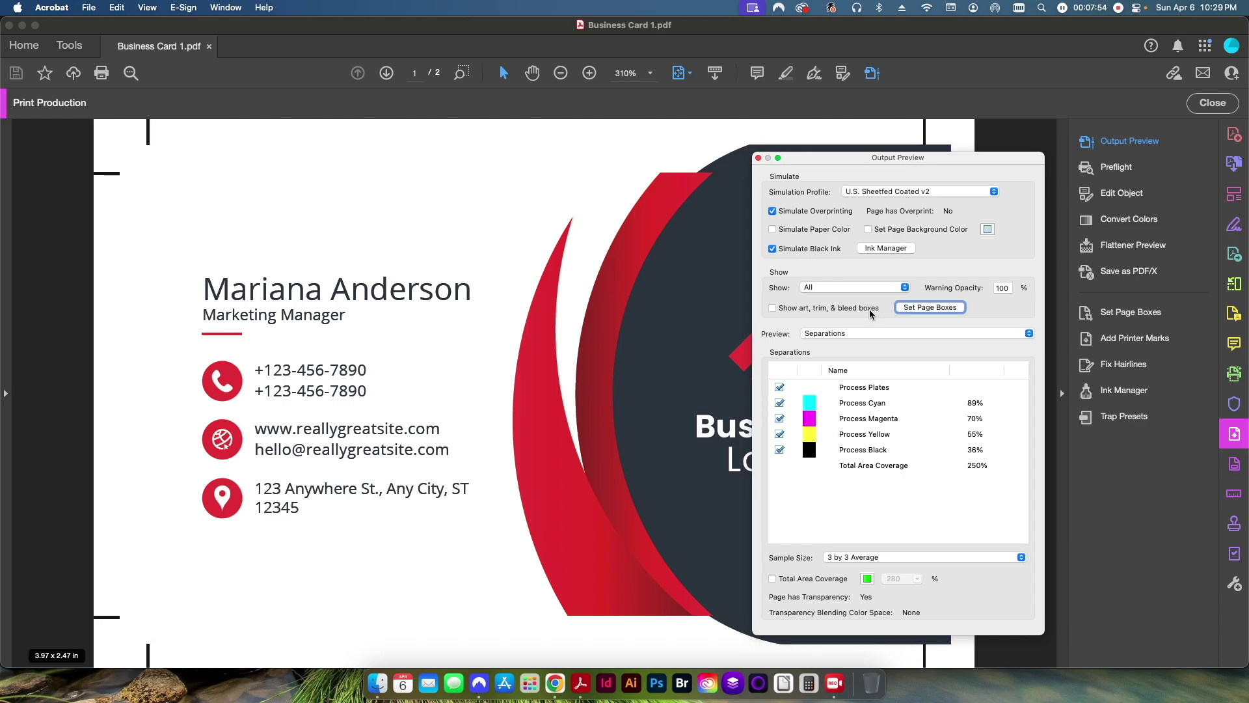
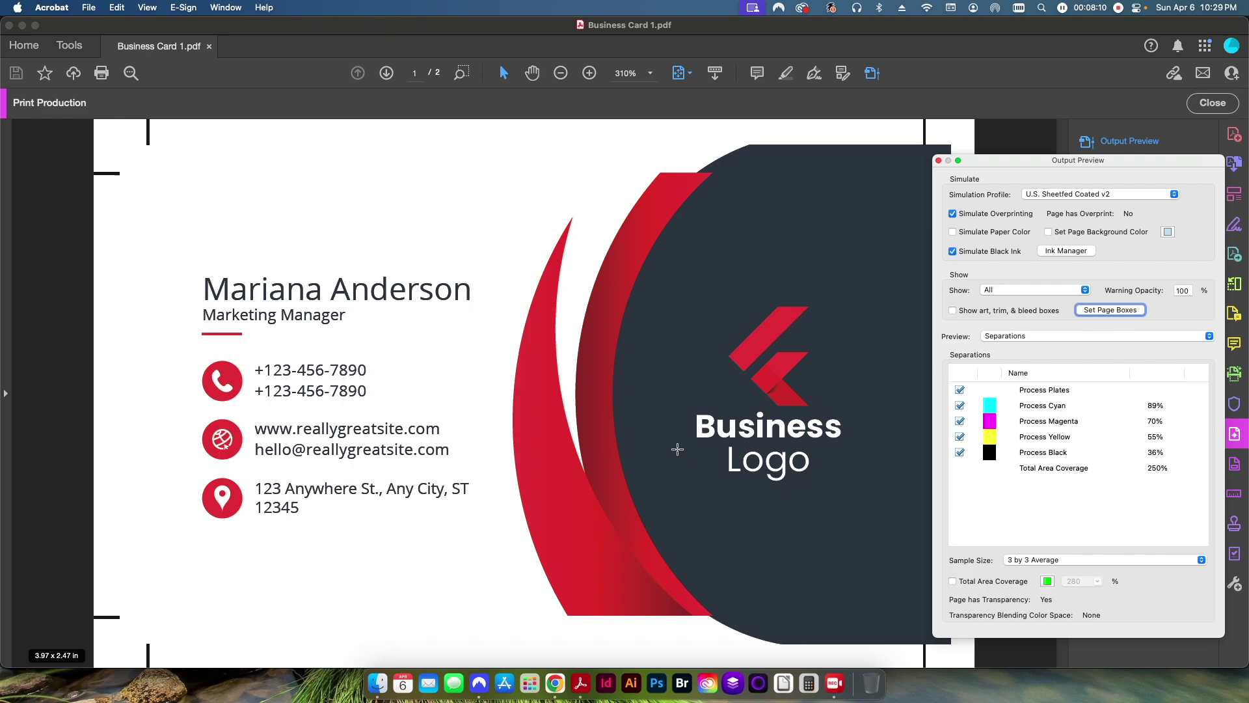
Filter the separations preview to CMYK objects, and switch the filter to RGB objects for comparison.
left_click(1013, 291)
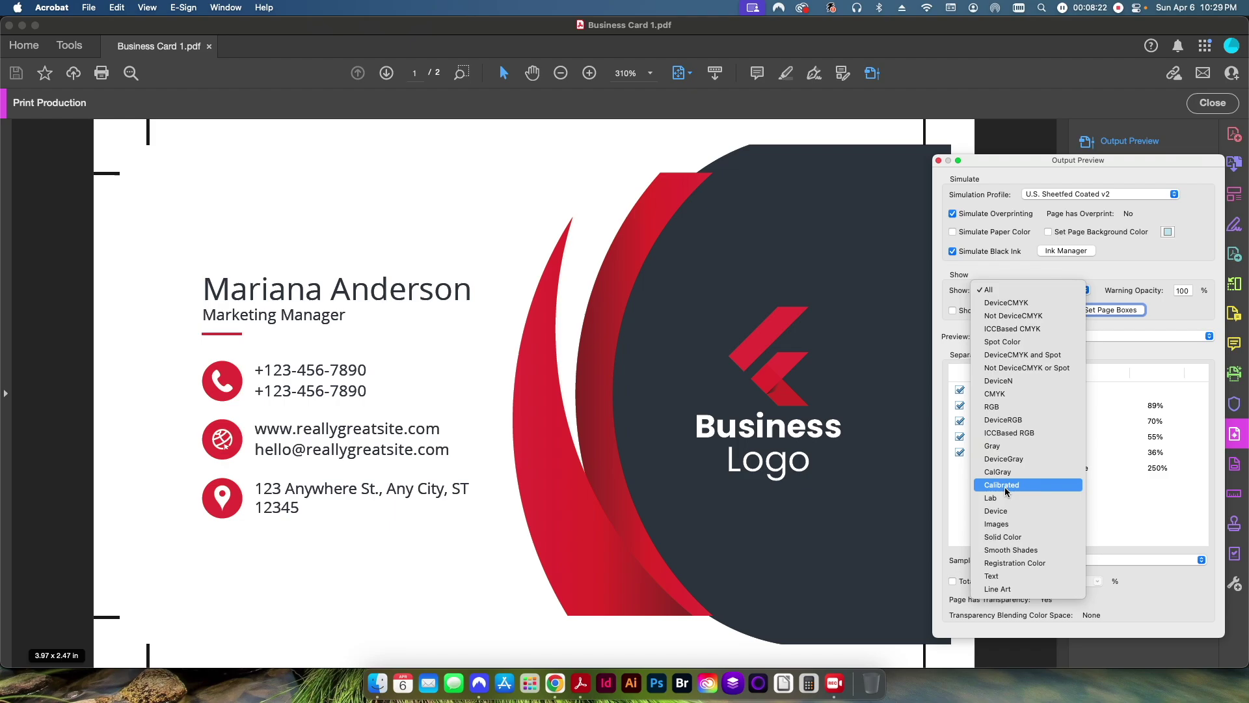
left_click(1009, 393)
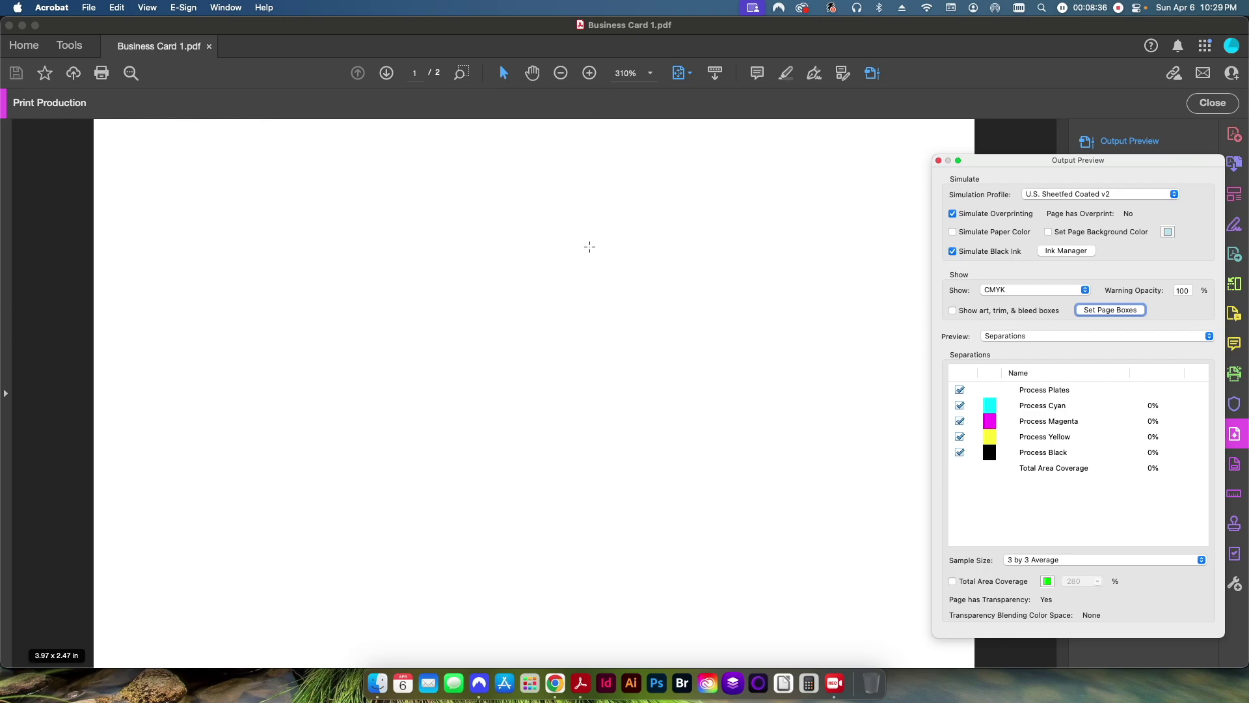
left_click(1011, 289)
left_click(1013, 301)
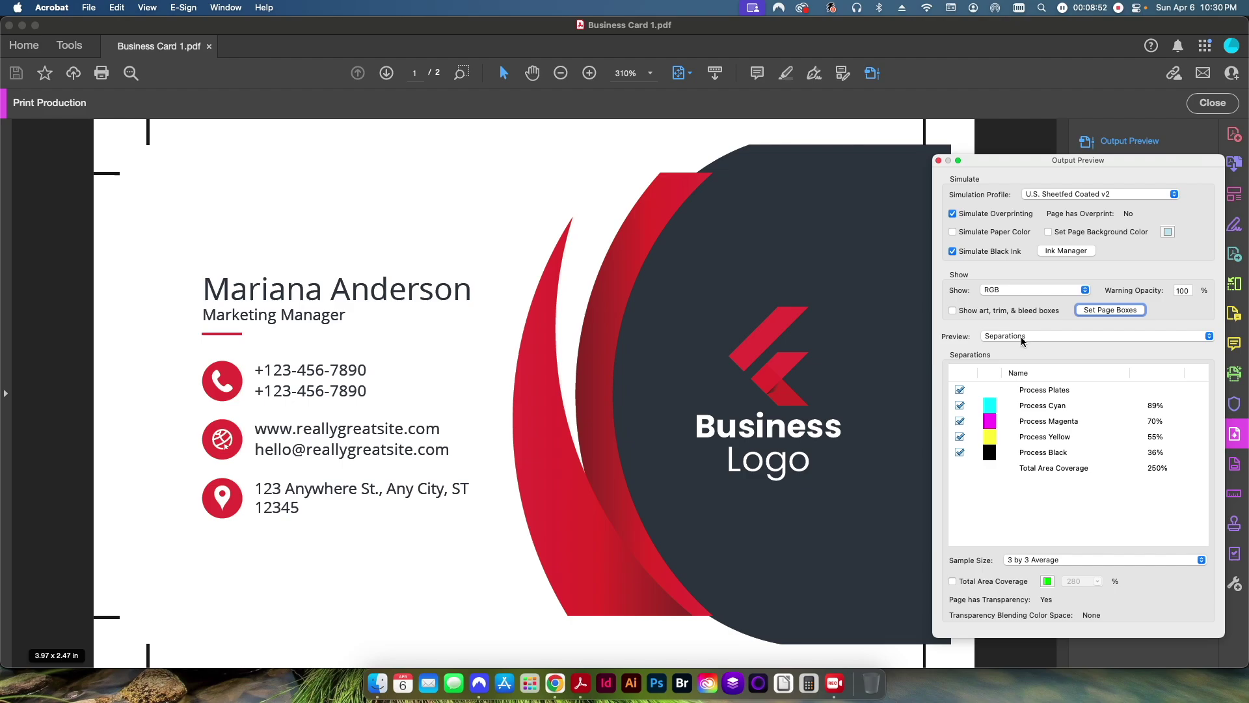
Inspect the color space and color values of the card's dark curved panel with the Object Inspector preview.
left_click(997, 337)
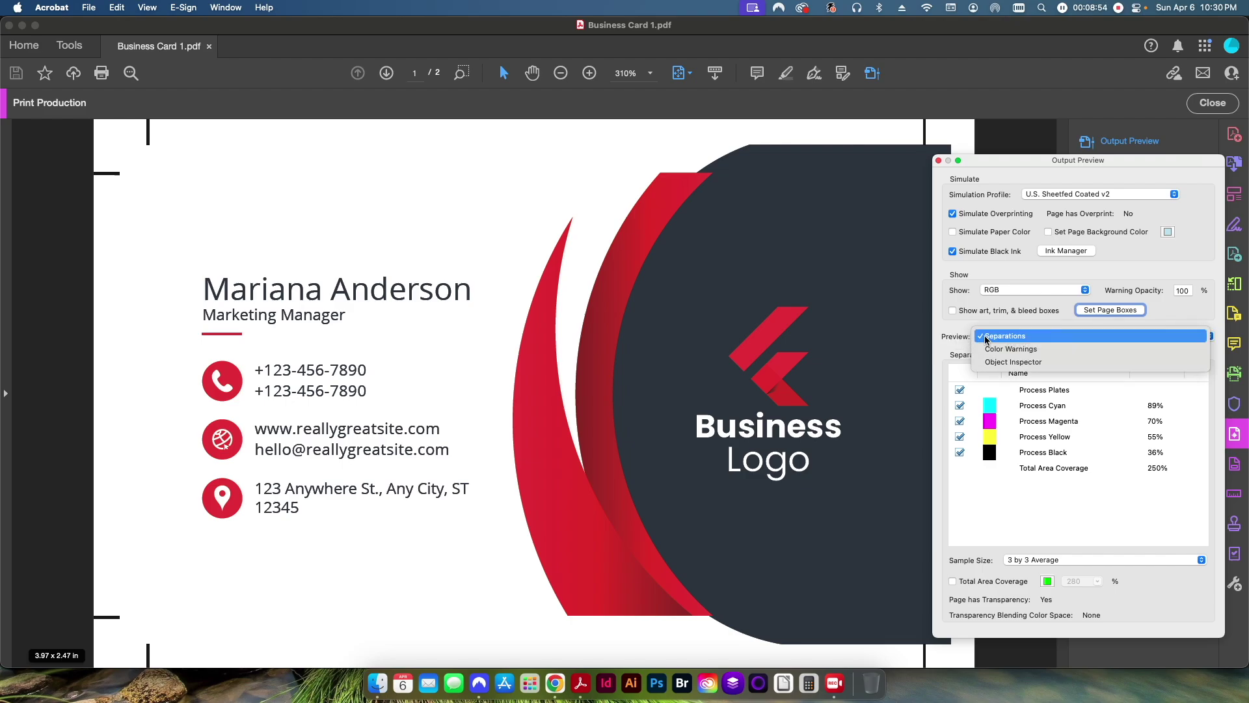
left_click(1013, 362)
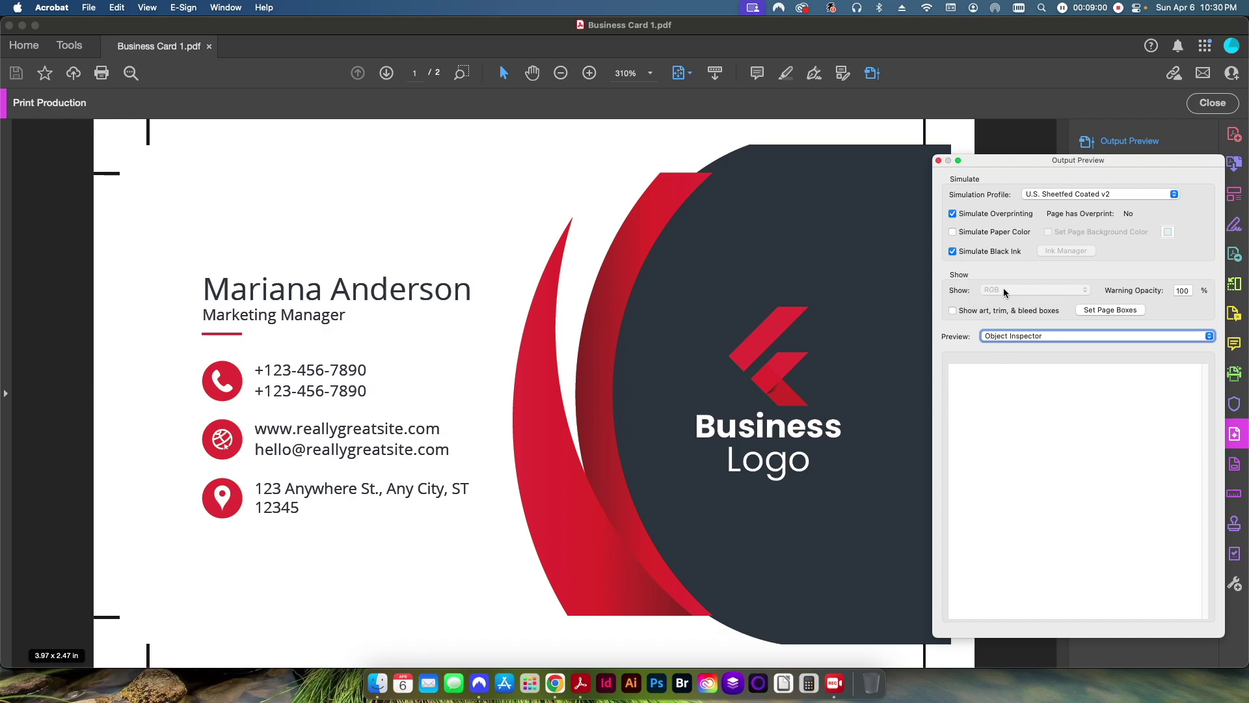
left_click(809, 246)
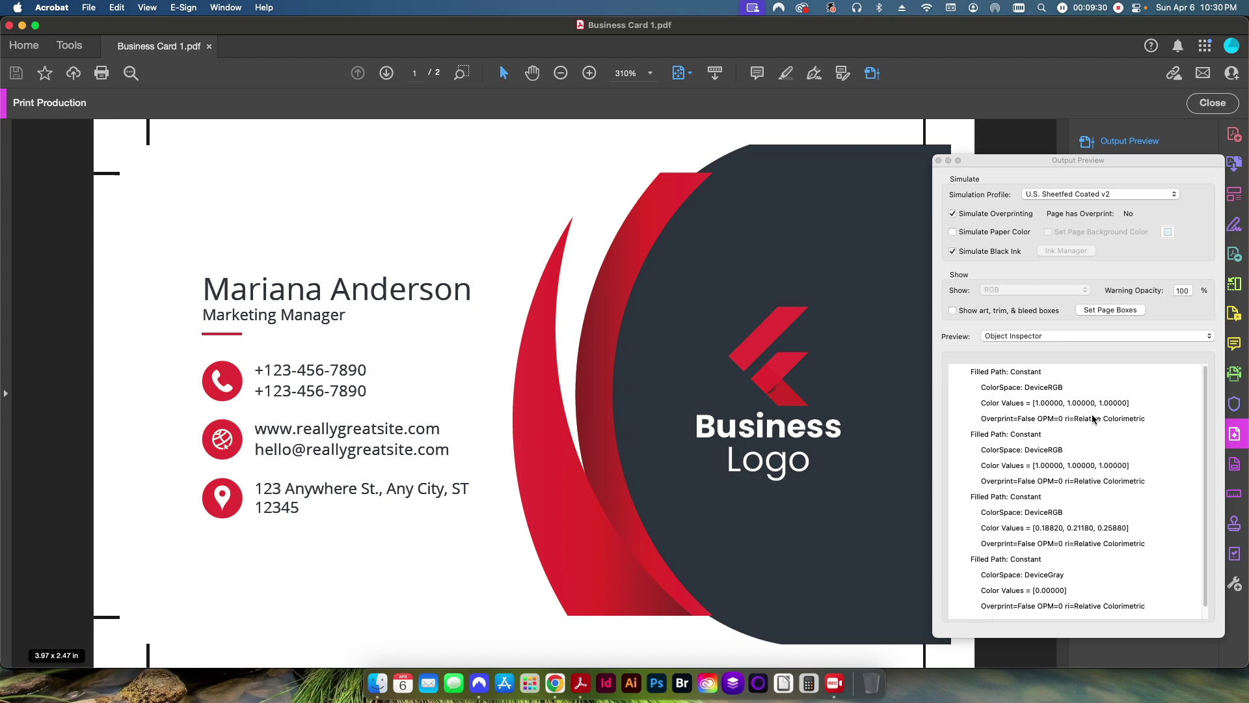
scroll(1083, 451, "down", 1)
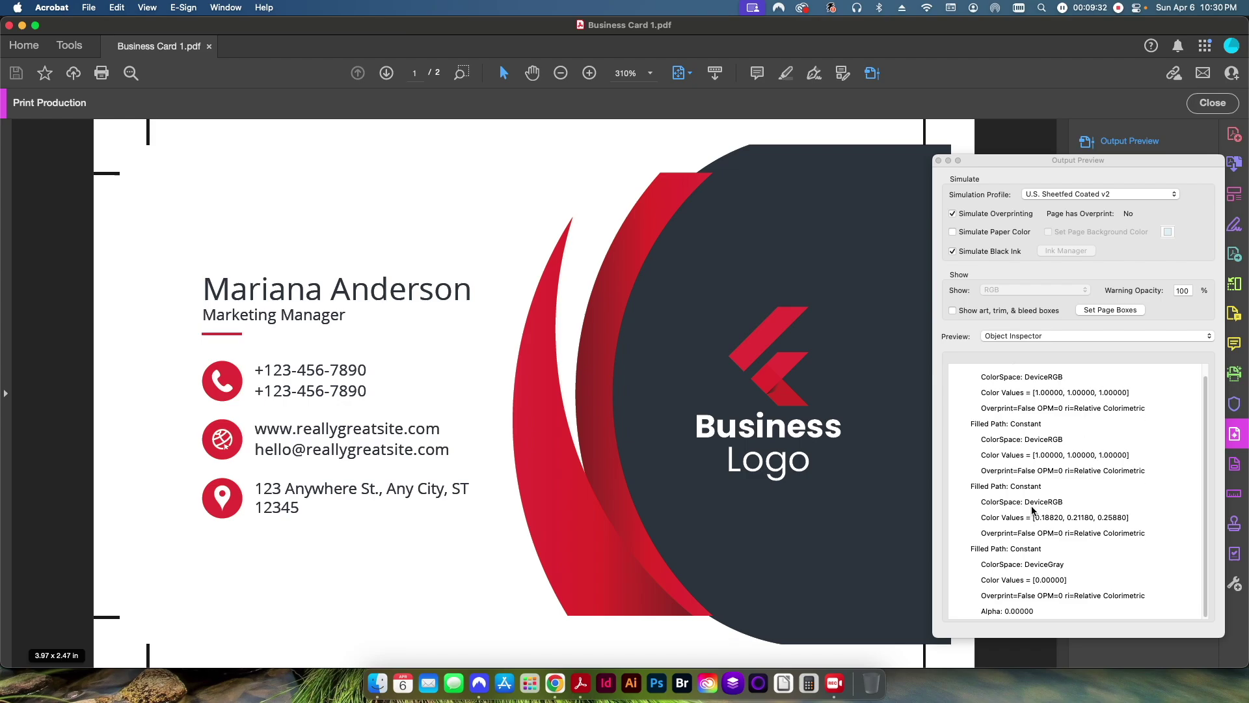
scroll(1015, 481, "up", 1)
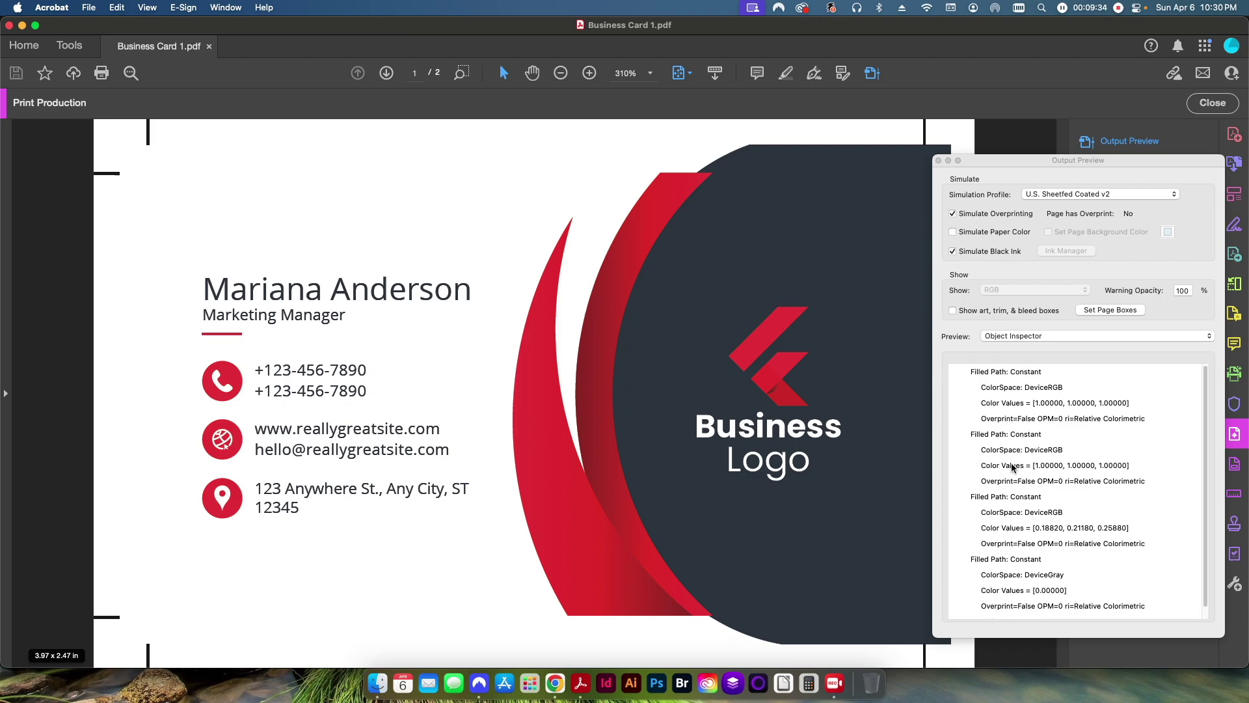
scroll(1023, 498, "down", 1)
scroll(1018, 537, "up", 1)
Inspect the color data of the two red gradient curves and return the preview to Separations.
left_click(530, 394)
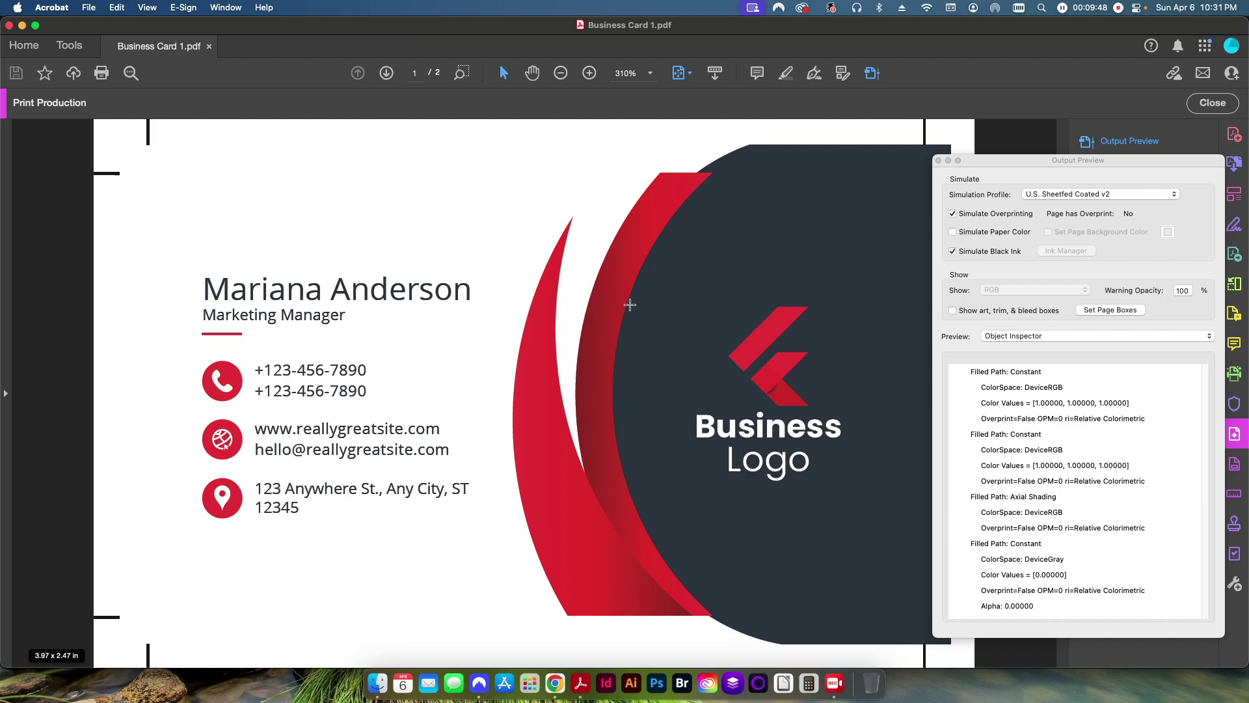
left_click(633, 229)
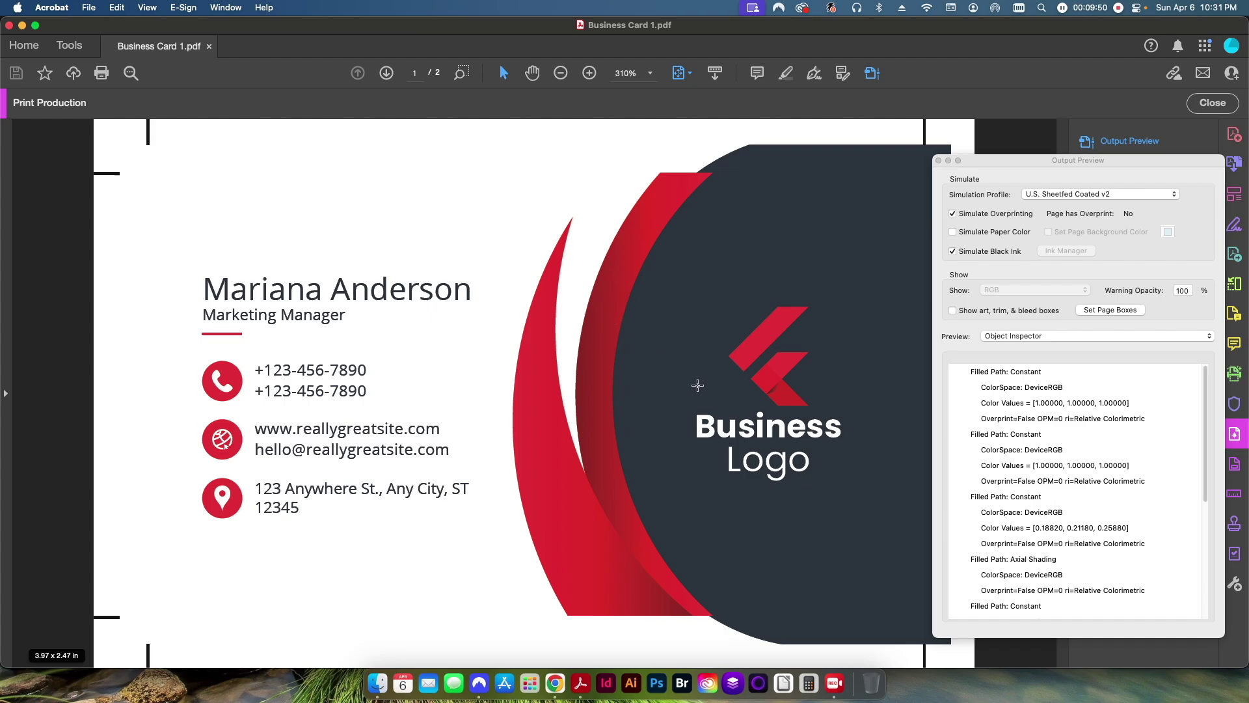
left_click(1043, 335)
left_click(1006, 308)
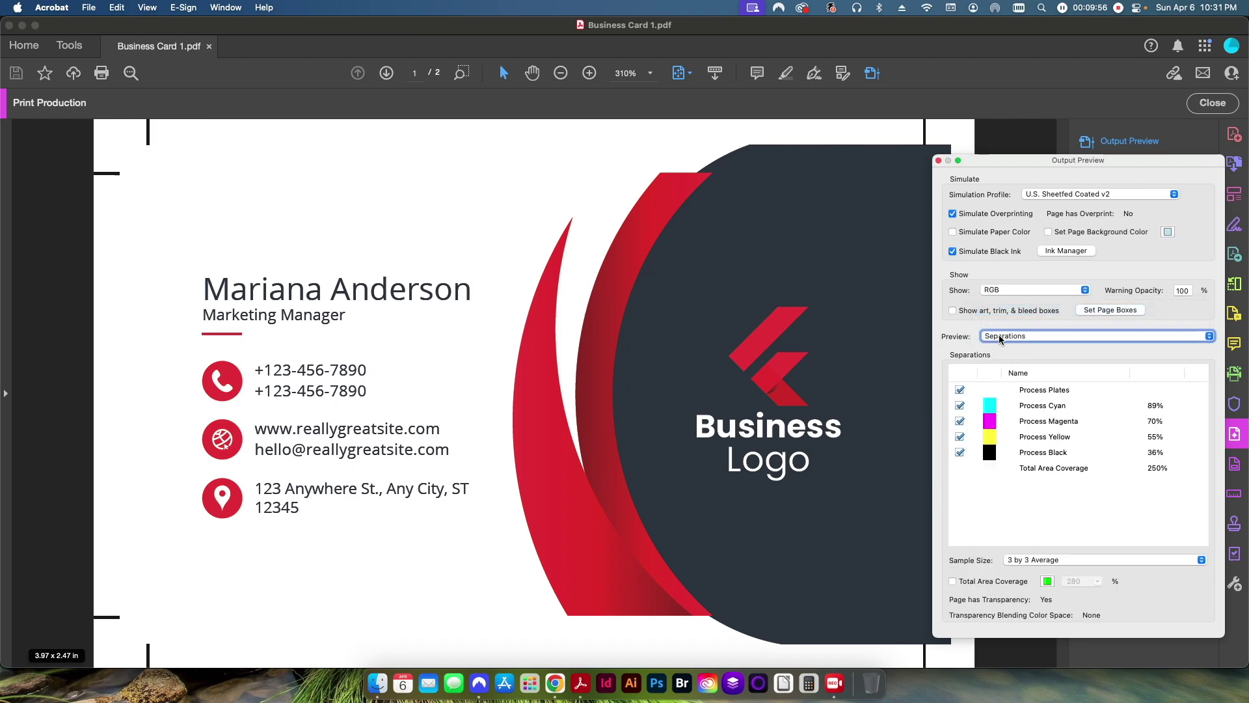
Isolate the card's content by object type, previewing Images, Solid Color and Smooth Shades in turn.
left_click(1005, 289)
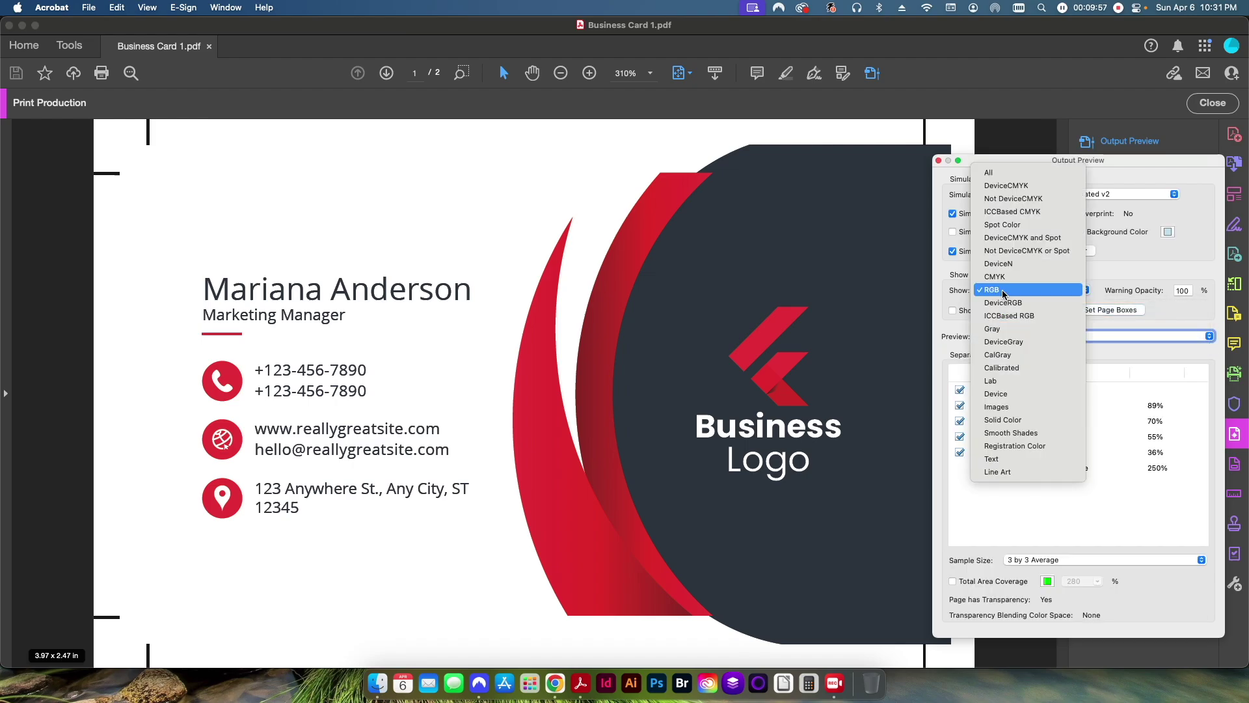
left_click(998, 409)
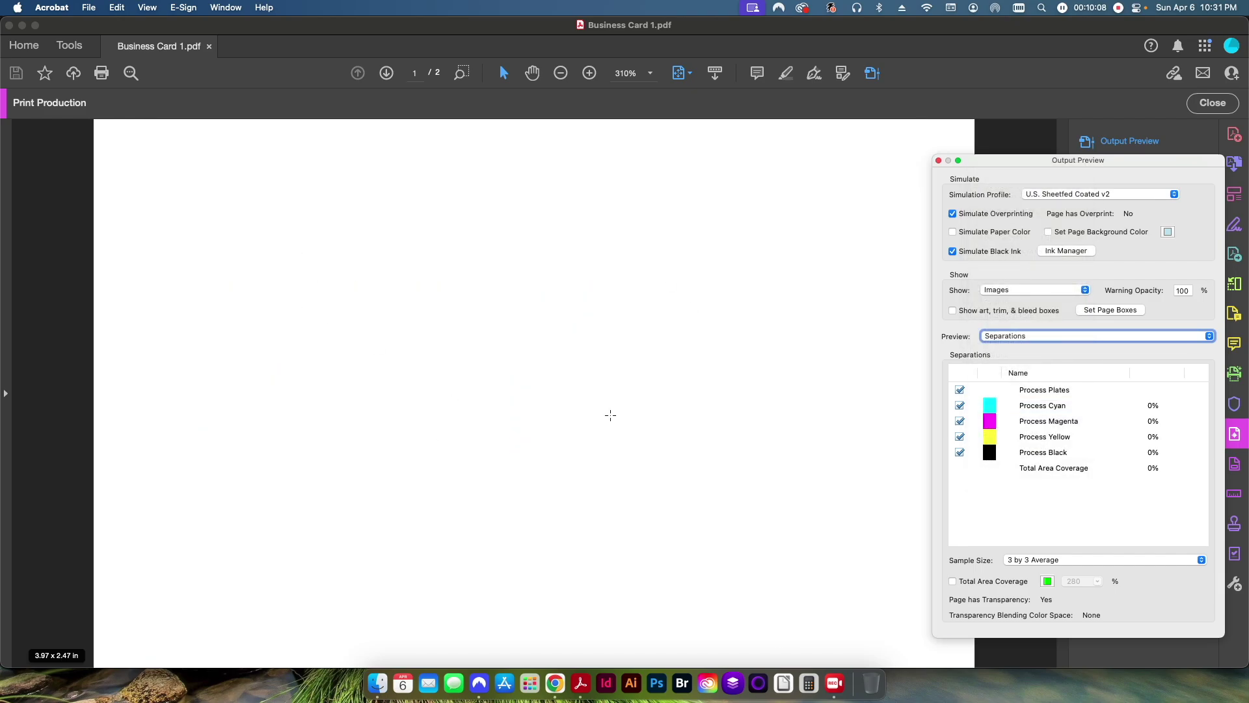
left_click(983, 293)
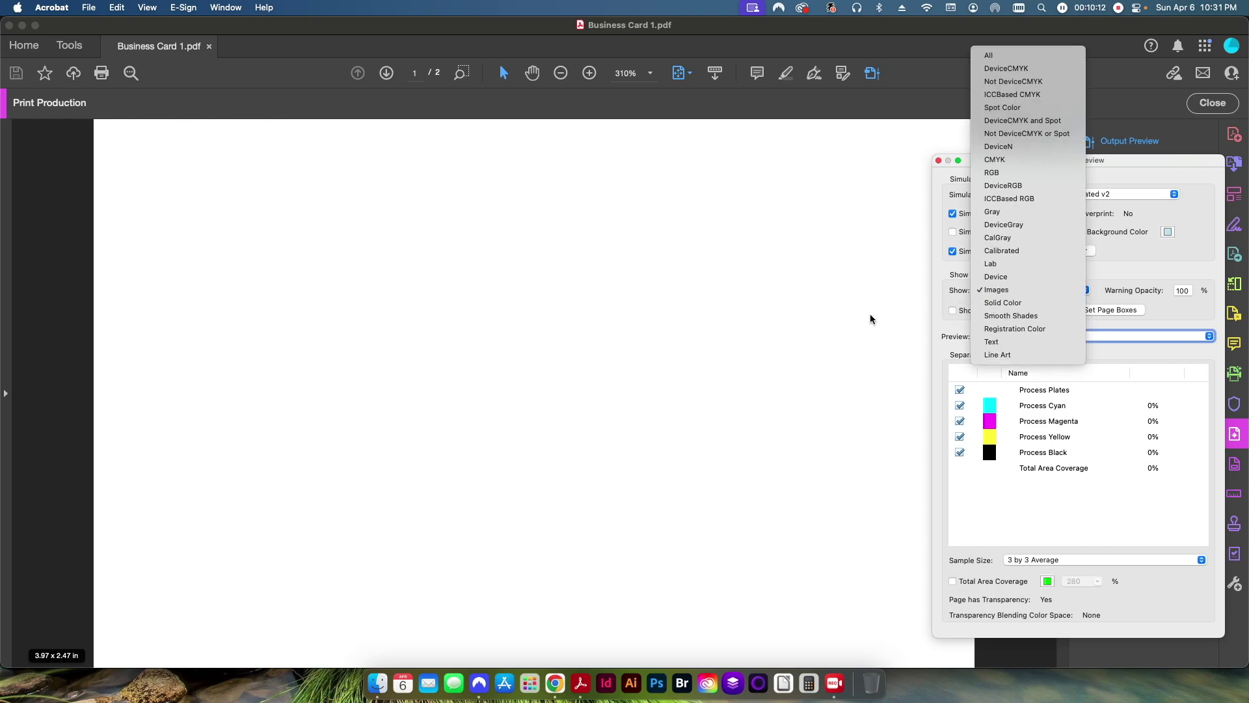
left_click(1004, 305)
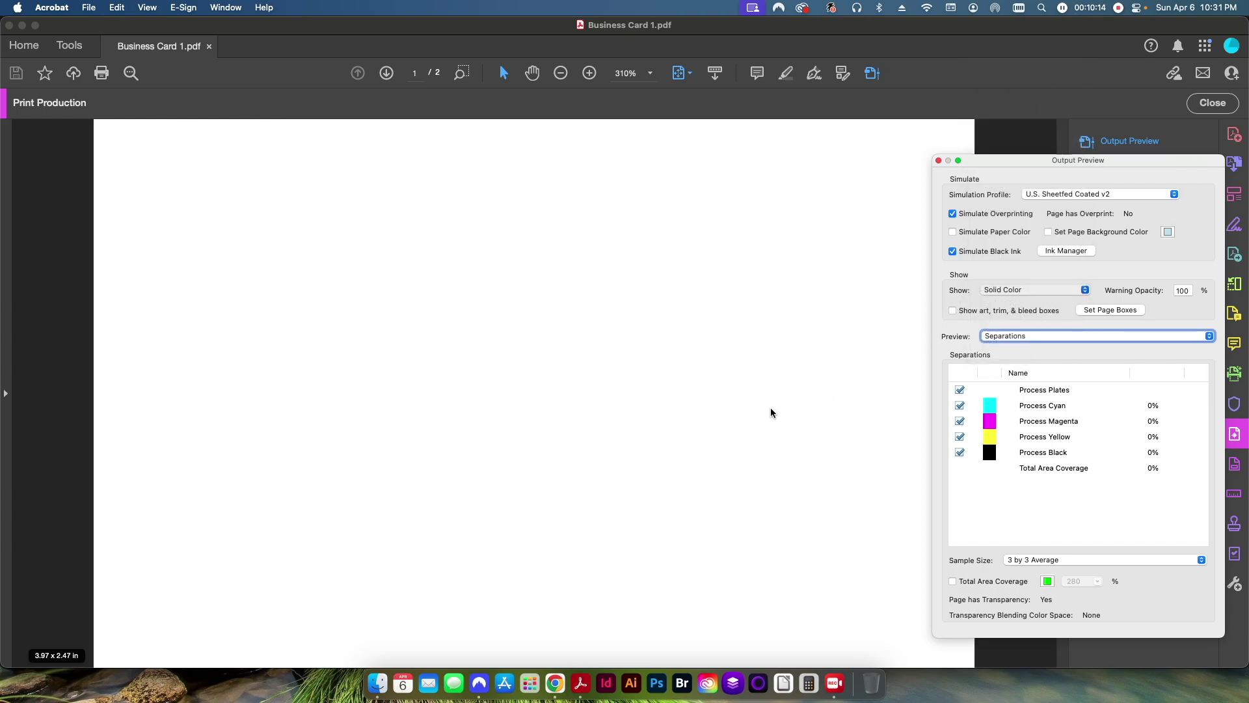
left_click(1007, 299)
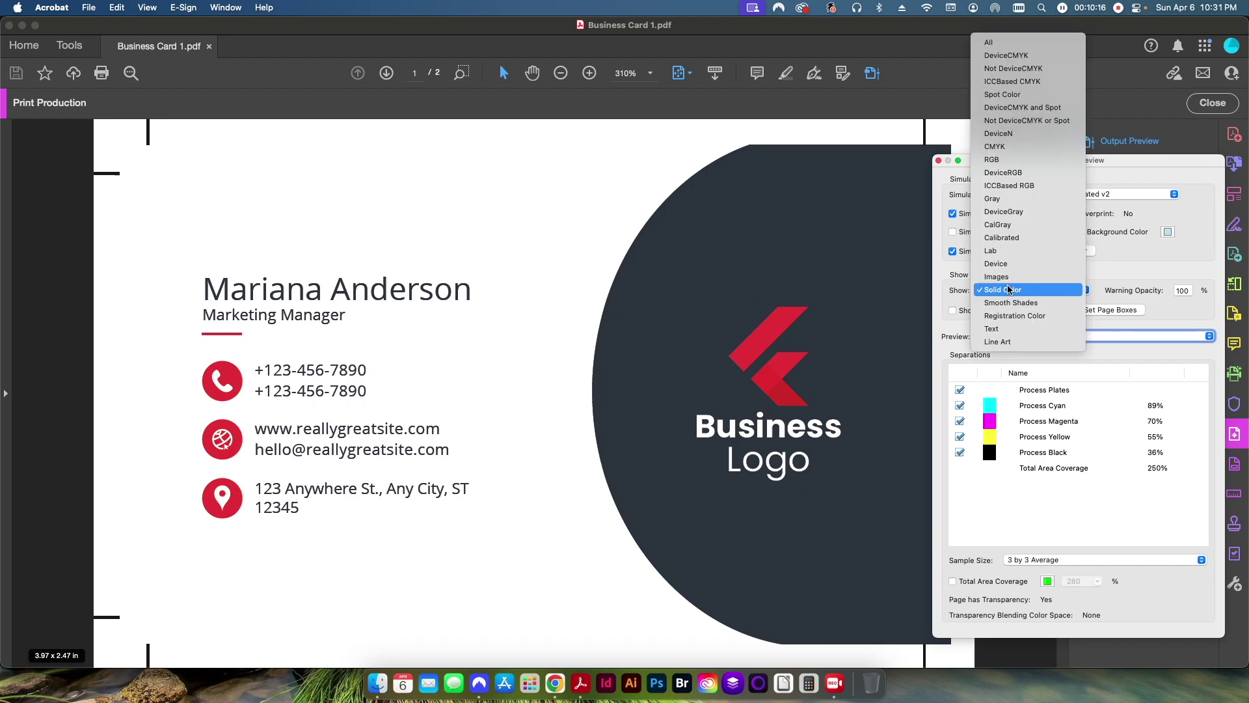
left_click(1009, 305)
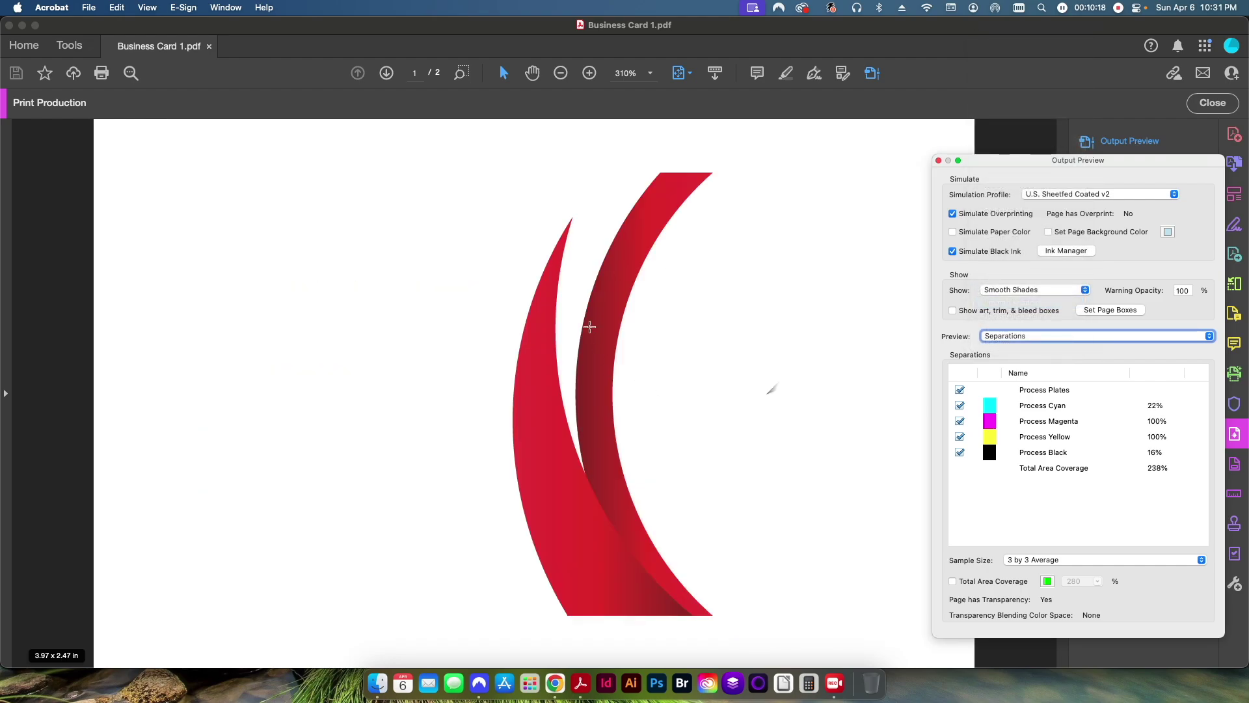
Preview only the card's text and restore the display of all objects.
left_click(1061, 292)
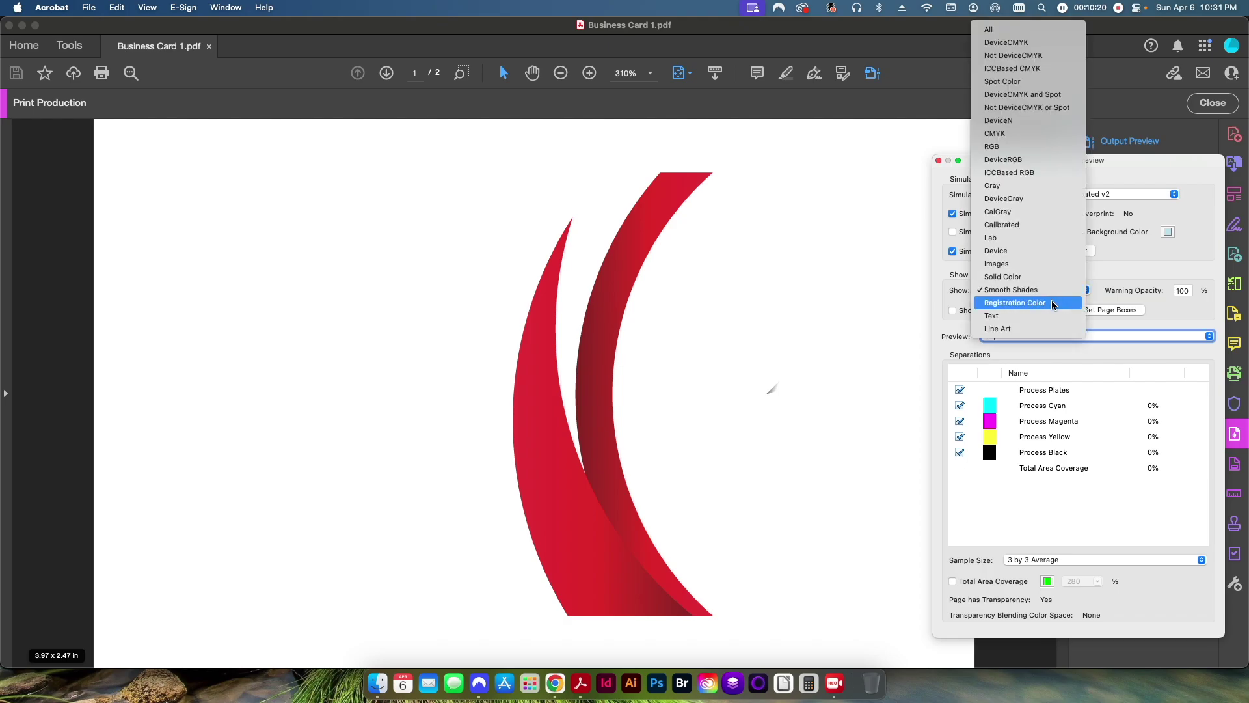
left_click(1035, 318)
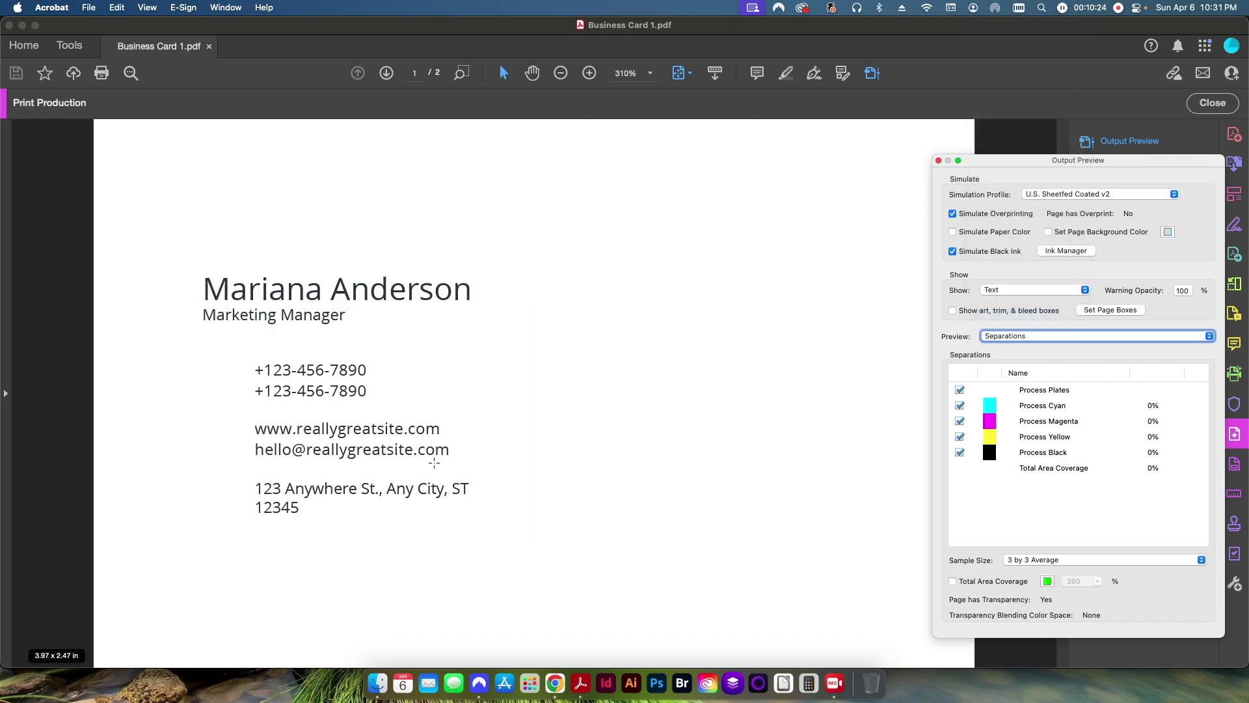
left_click(1034, 290)
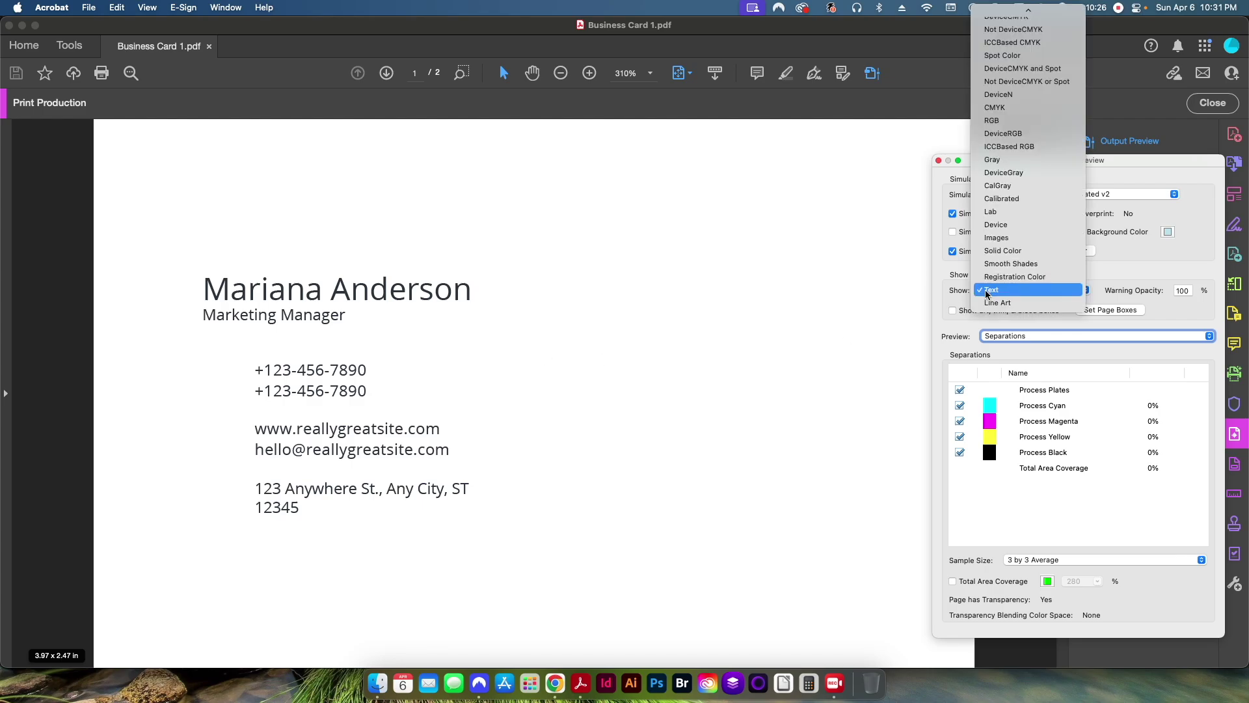
left_click(1015, 16)
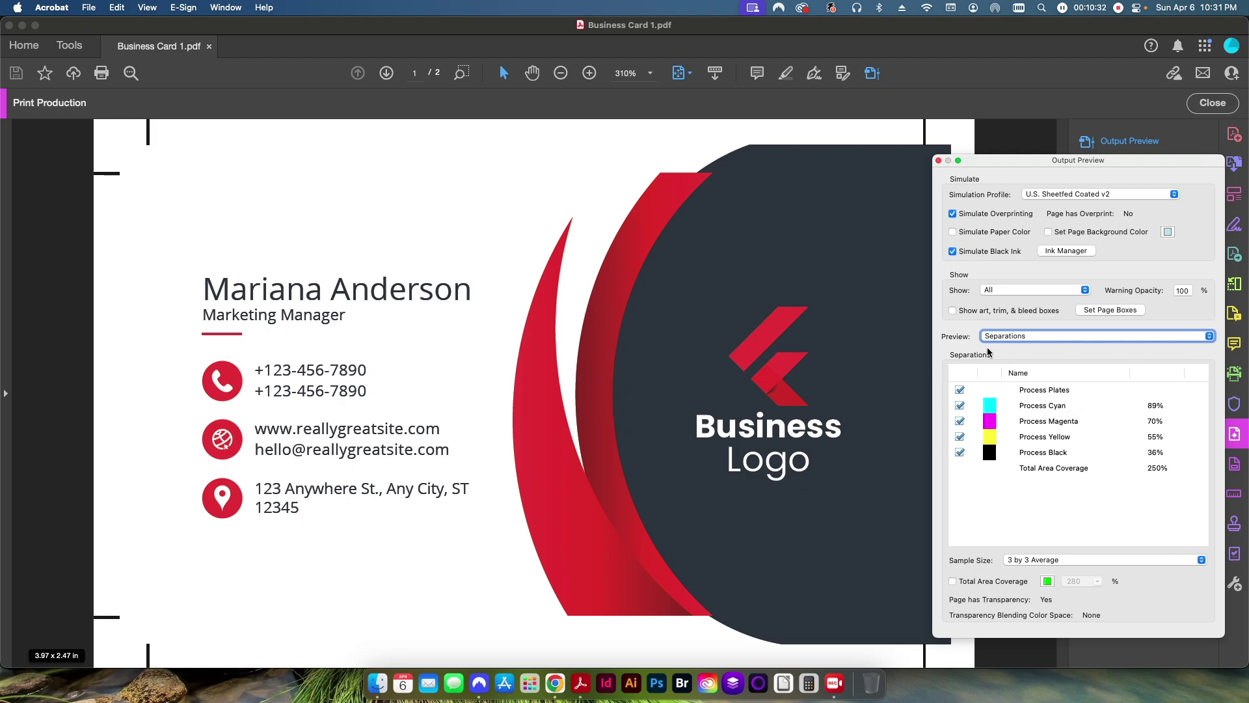
Preview the card's Text and Line Art objects separately, and restore the display of all objects.
left_click(1035, 290)
left_click(1010, 576)
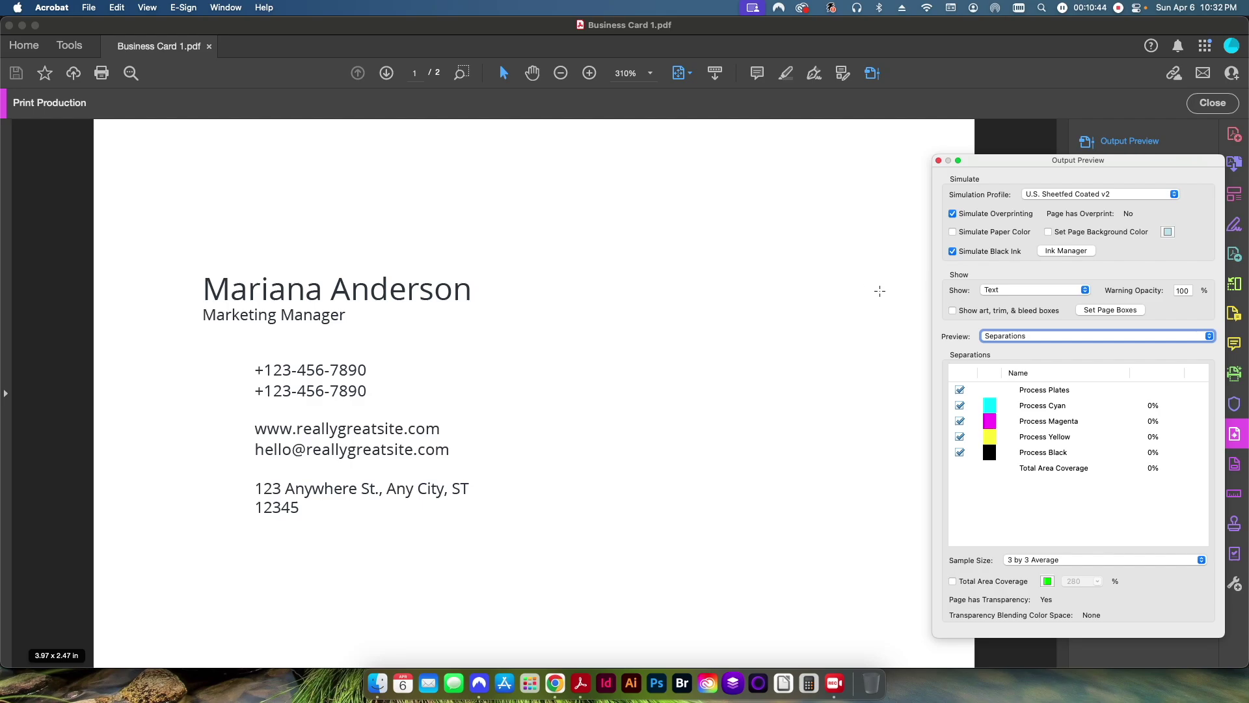
left_click(1031, 290)
left_click(1034, 301)
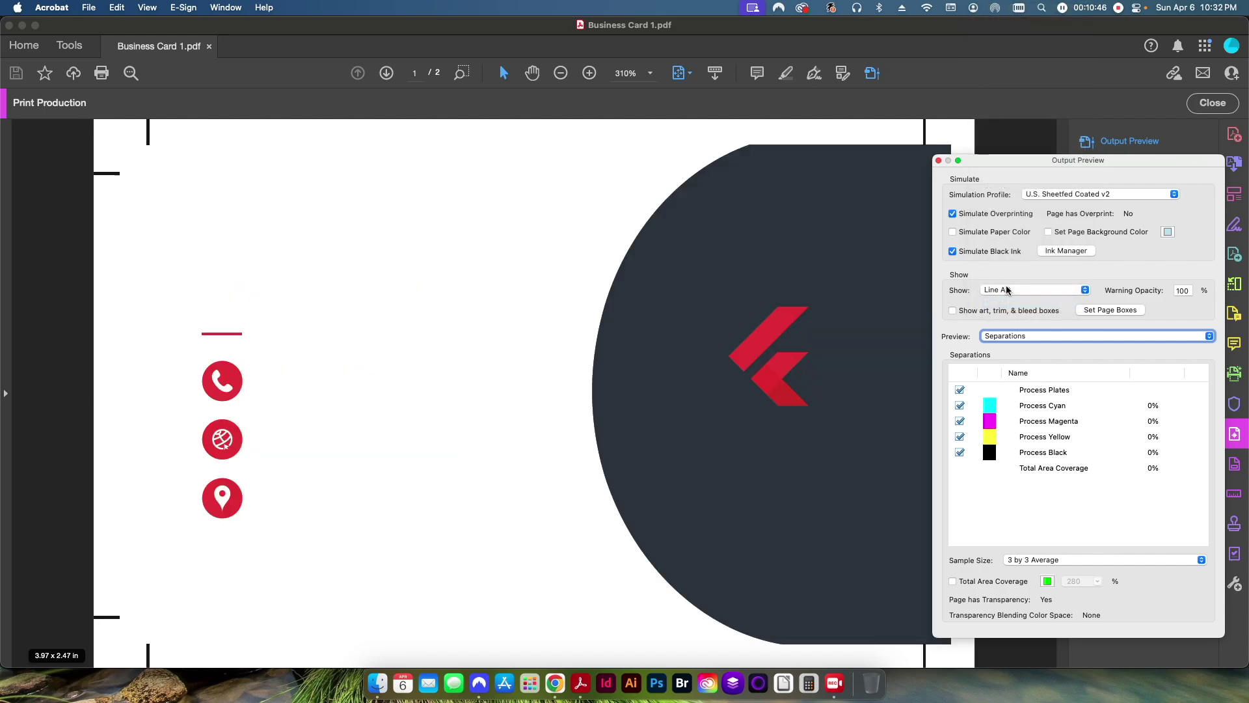
left_click(1007, 290)
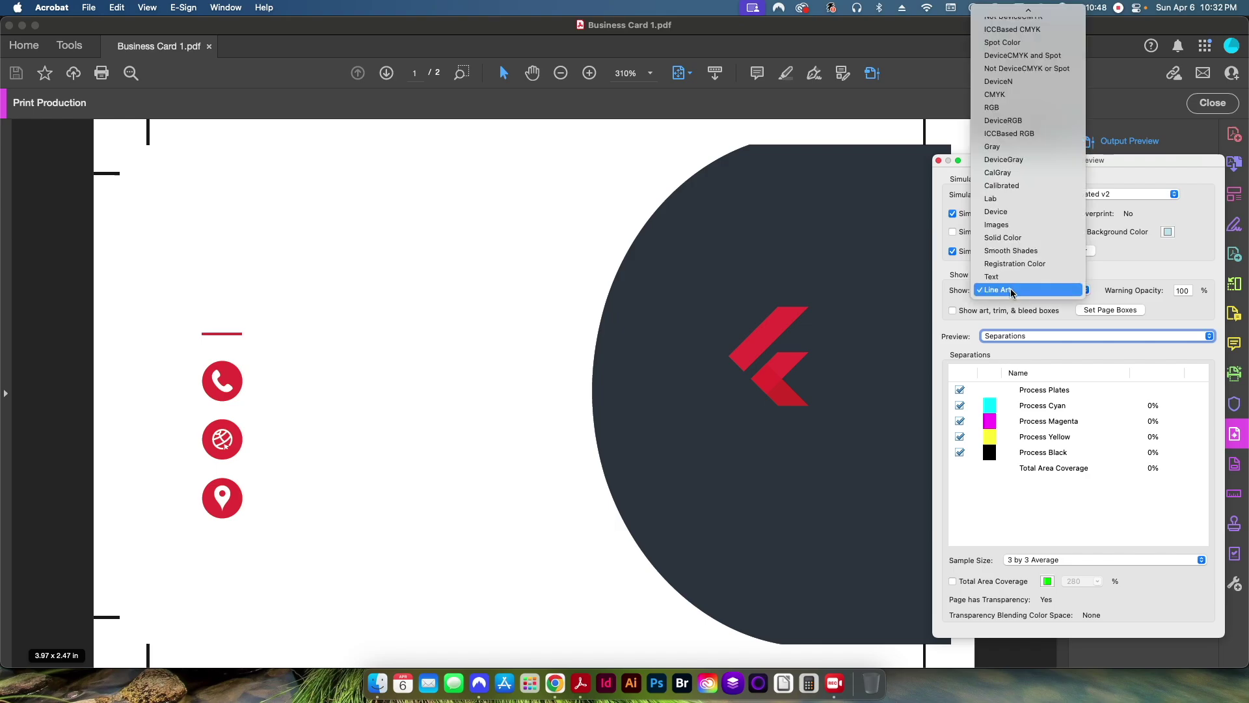
left_click(1028, 26)
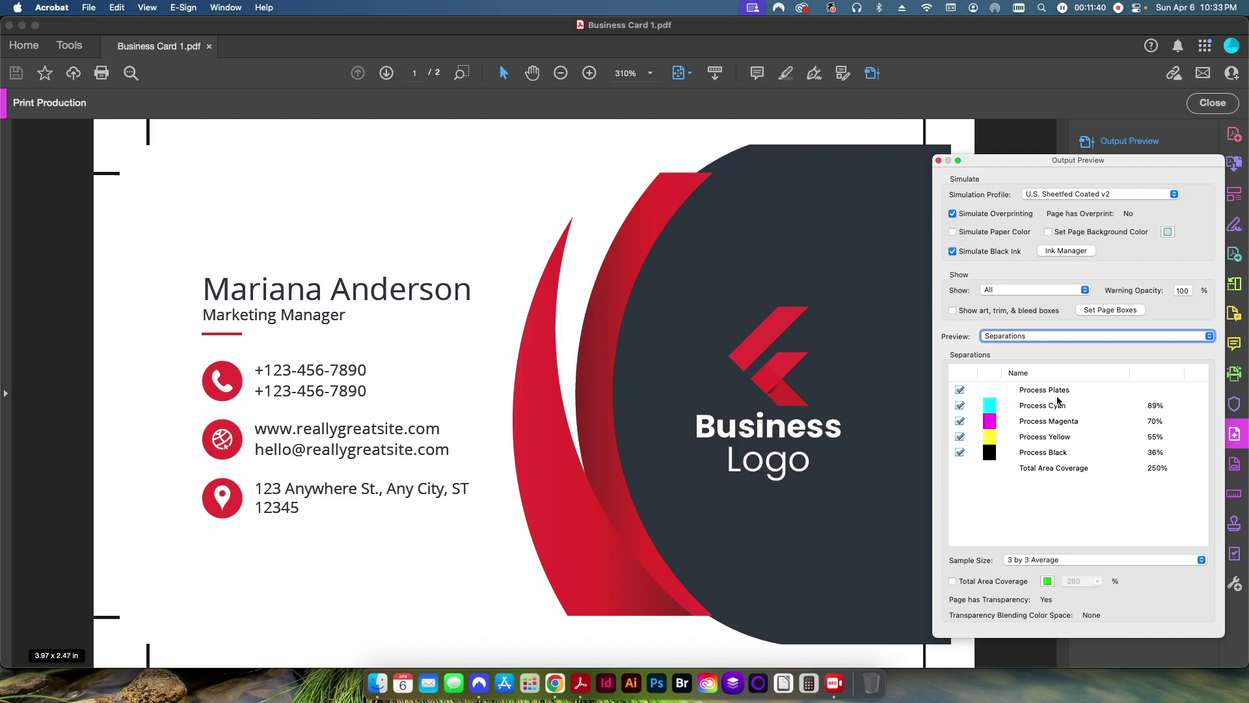
Switch the preview to Color Warnings, highlight overprinting and rich black on the card, and view the rich black warning color.
left_click(1067, 335)
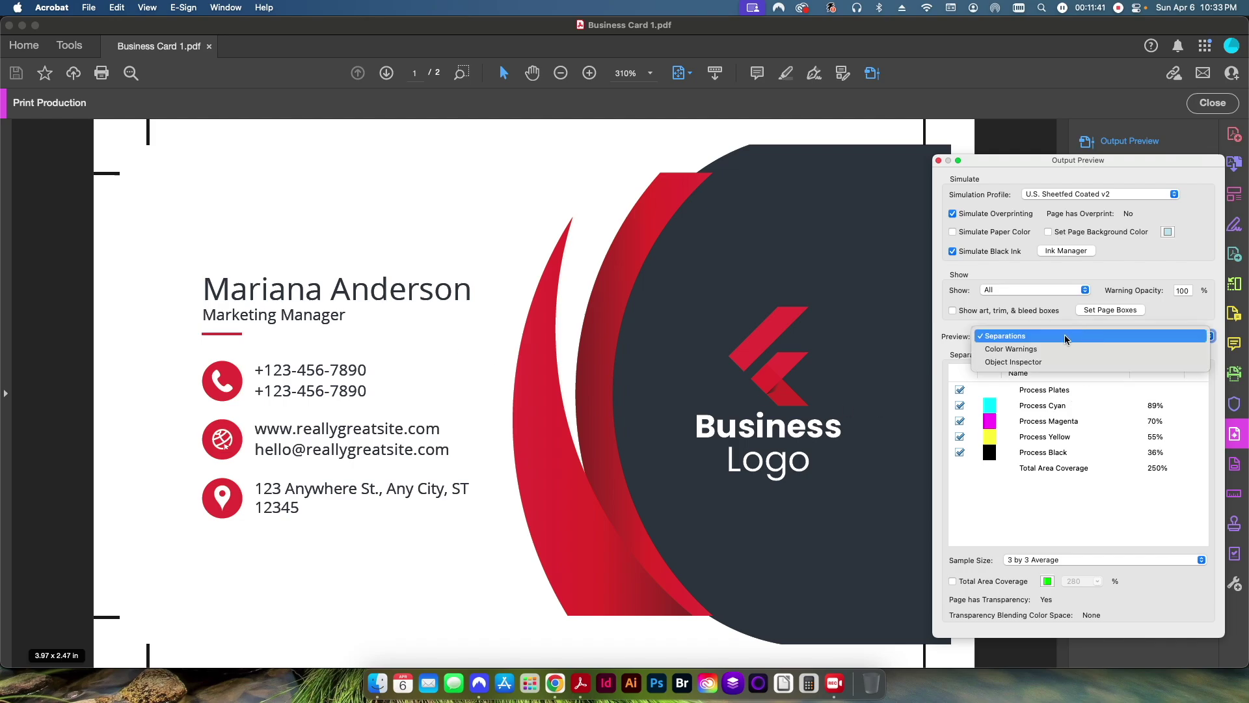
left_click(997, 355)
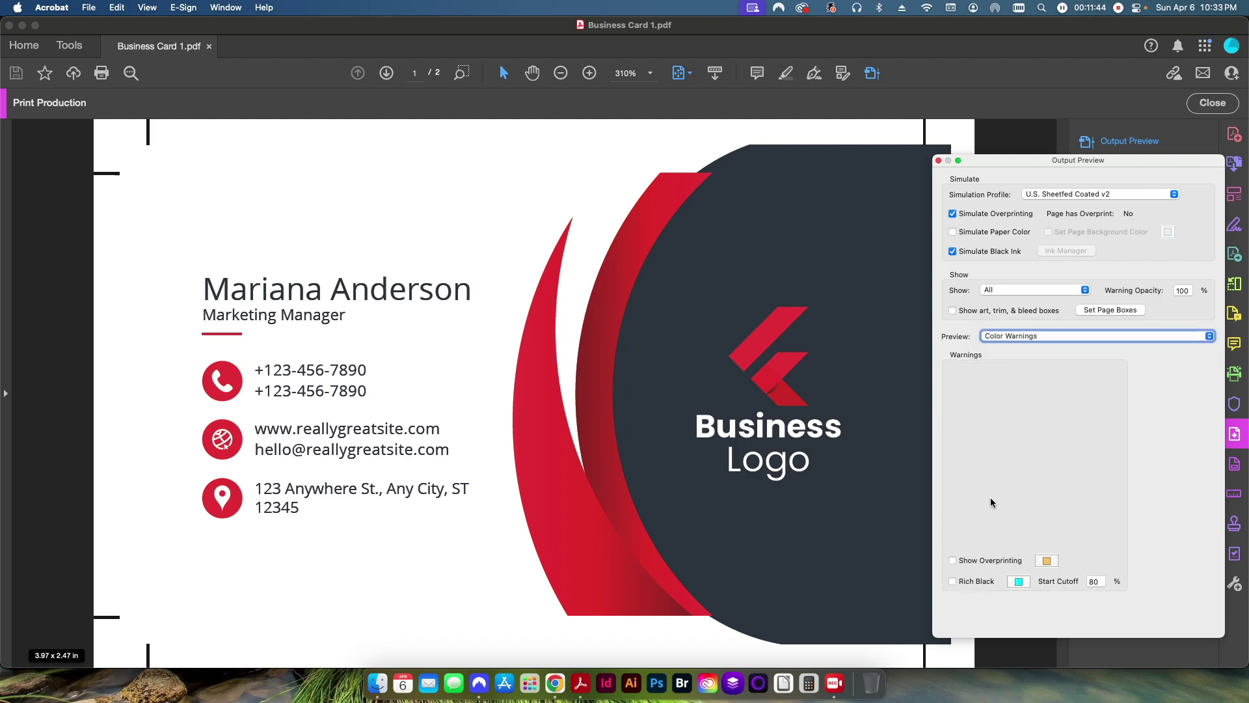
left_click(970, 564)
left_click(969, 580)
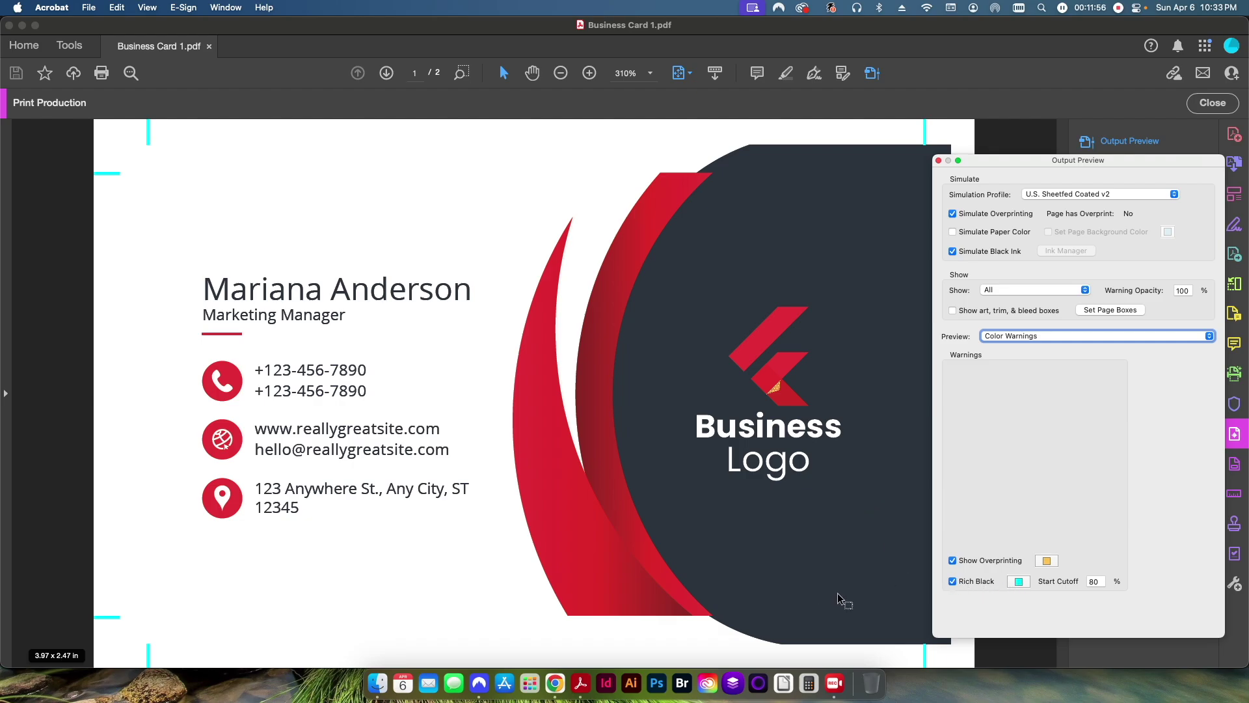
left_click(1019, 584)
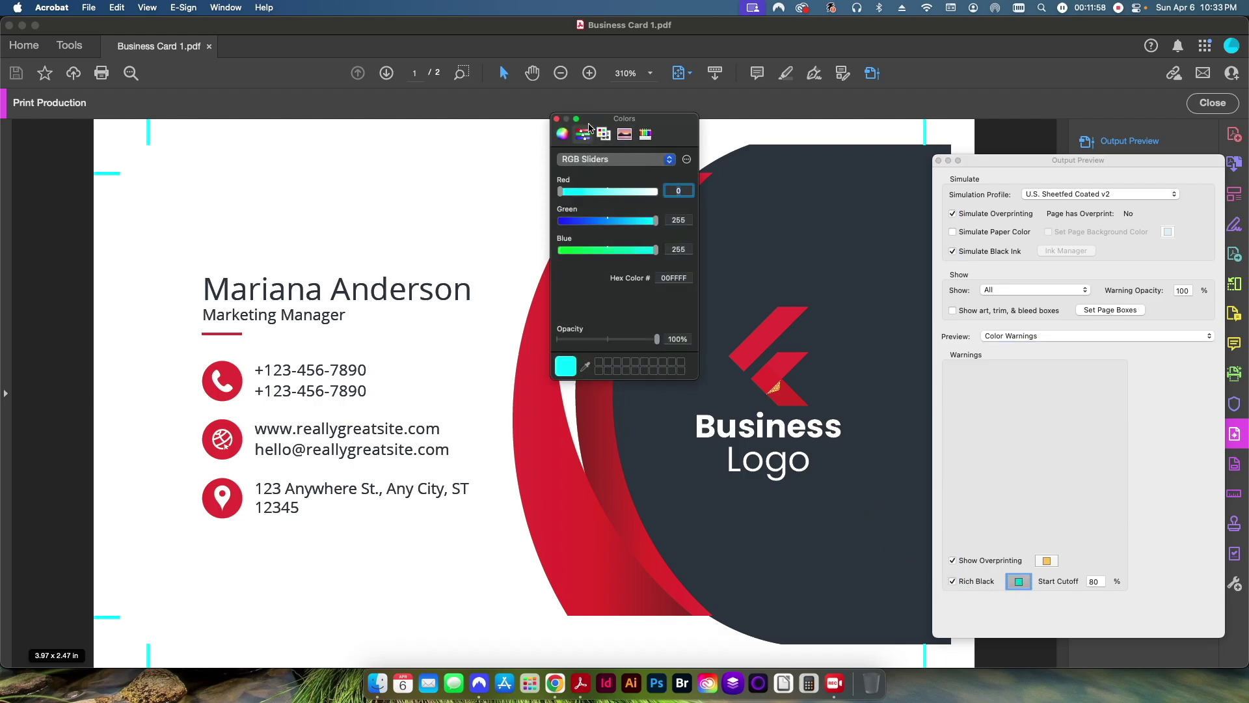
left_click(557, 120)
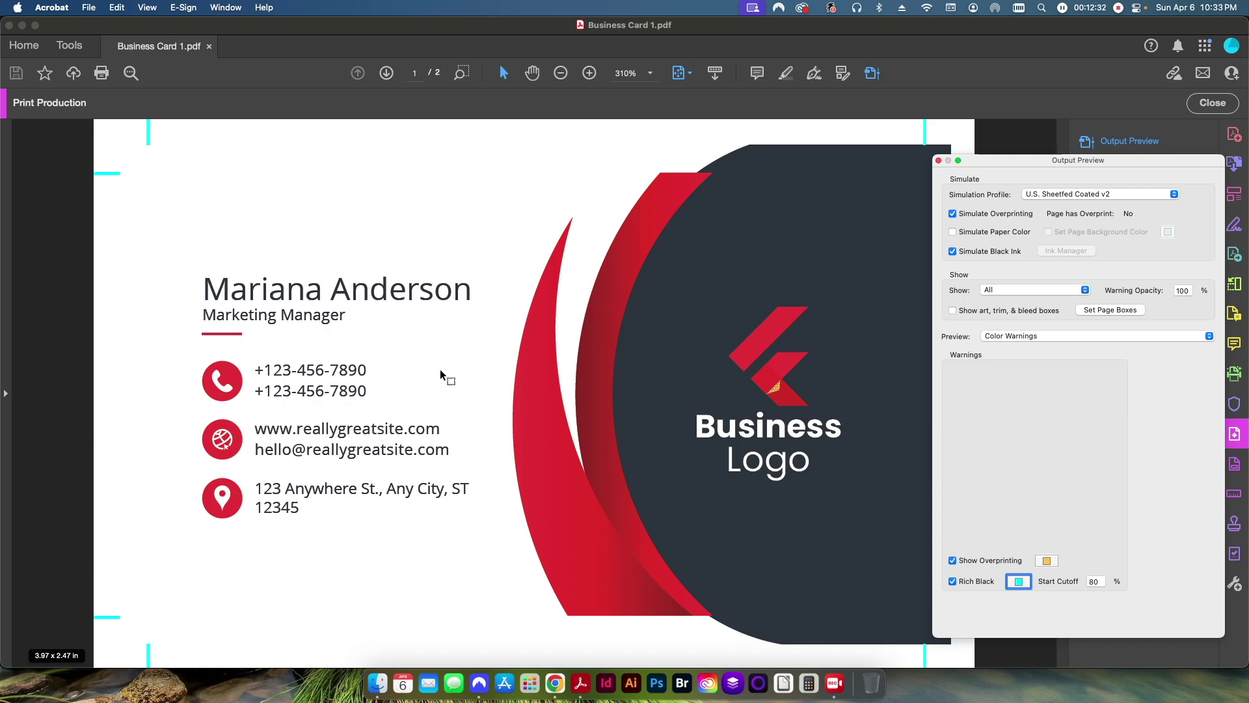
Turn off the Rich Black and Show Overprinting warnings and return the card's preview to Separations.
left_click(989, 580)
left_click(985, 560)
left_click(1024, 335)
left_click(1020, 322)
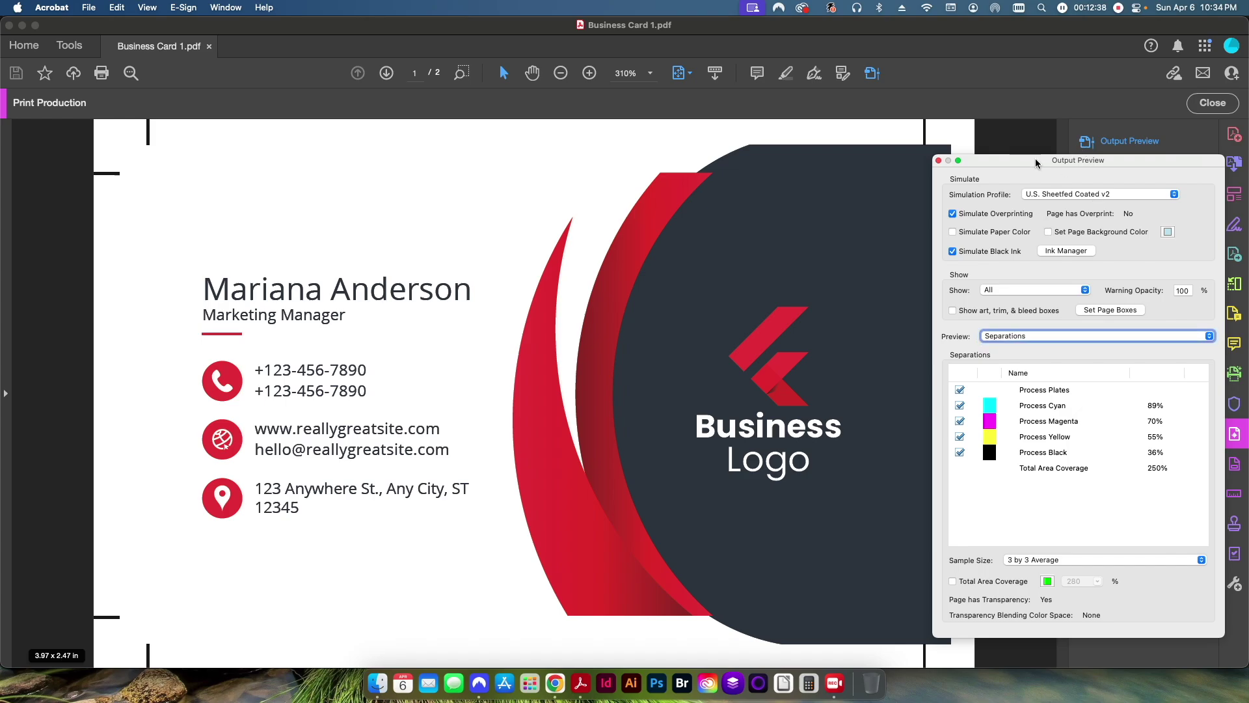
Close Output Preview and the business card document.
left_click_drag(1036, 163, 984, 157)
left_click_drag(905, 156, 940, 154)
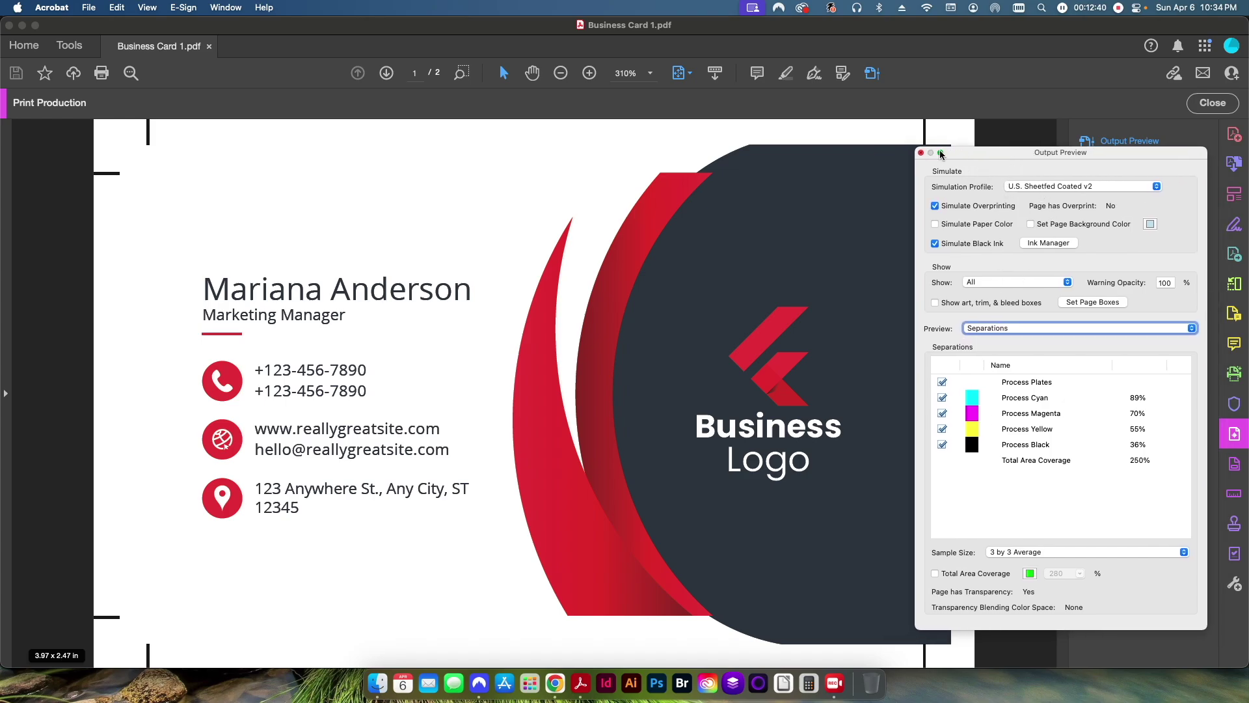
left_click(921, 153)
key("super+w")
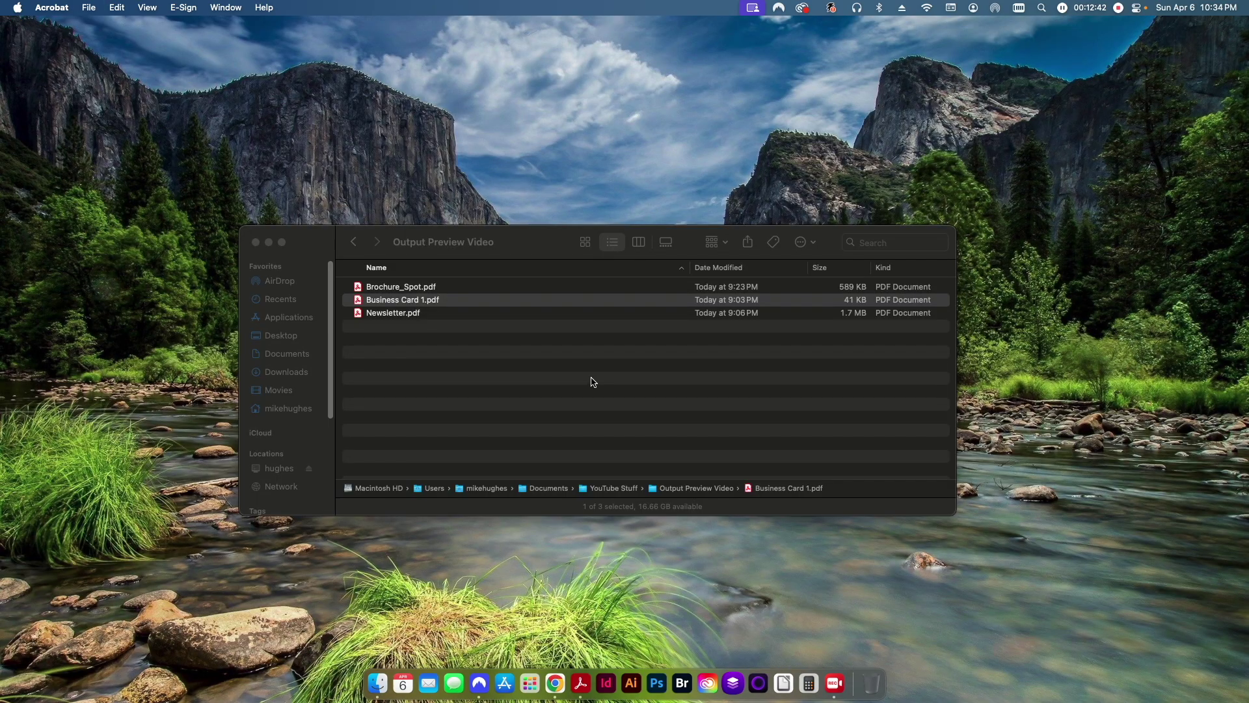
Open Newsletter.pdf from the Output Preview Video folder and start Output Preview from the Print Production tools.
double_click(393, 312)
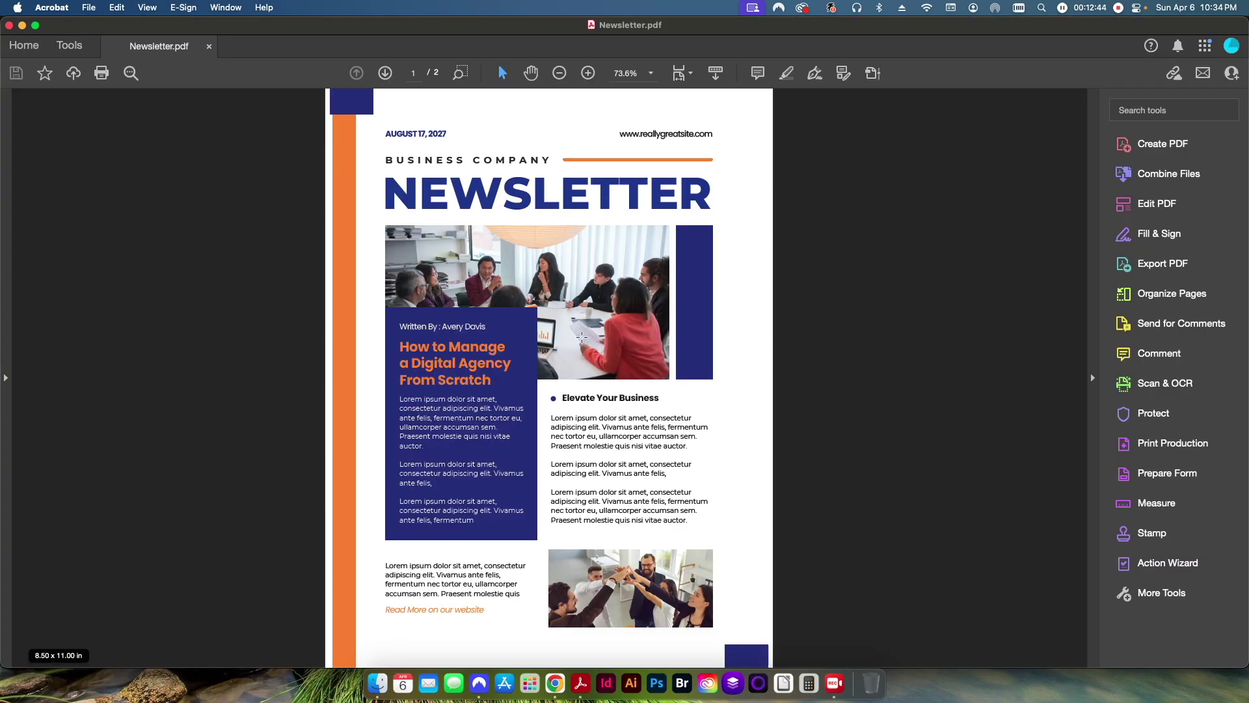
left_click(1152, 443)
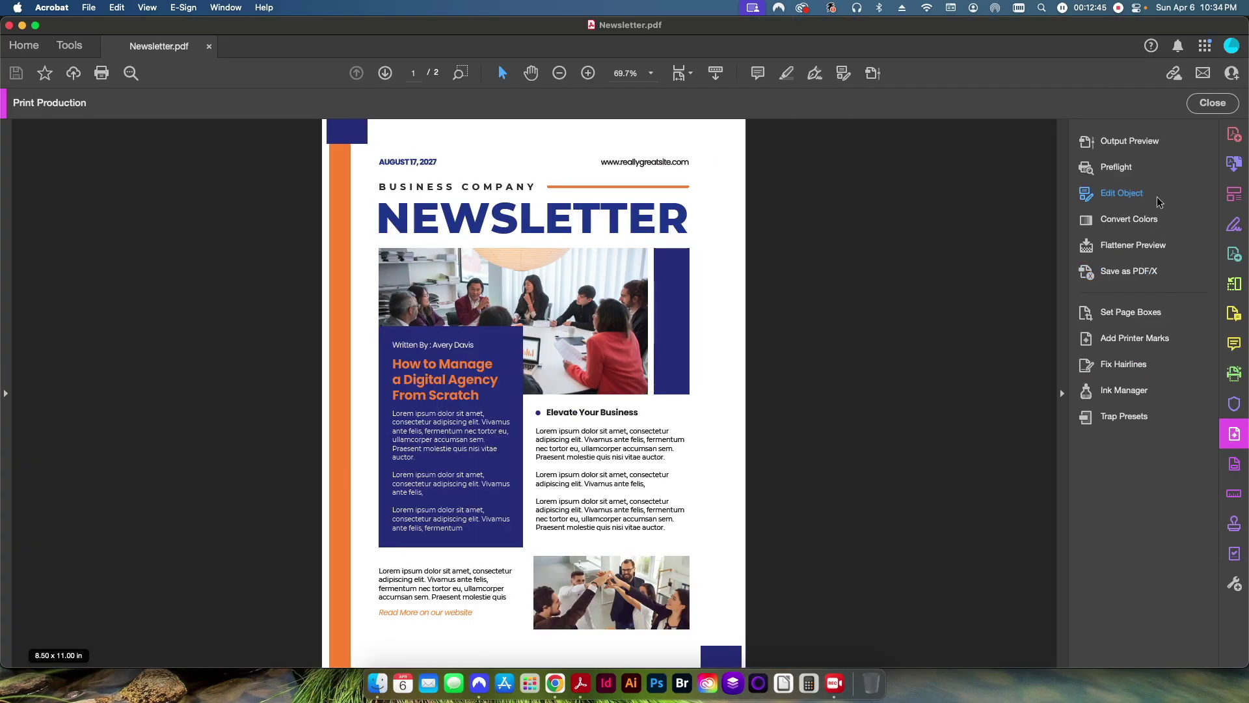
left_click(1138, 149)
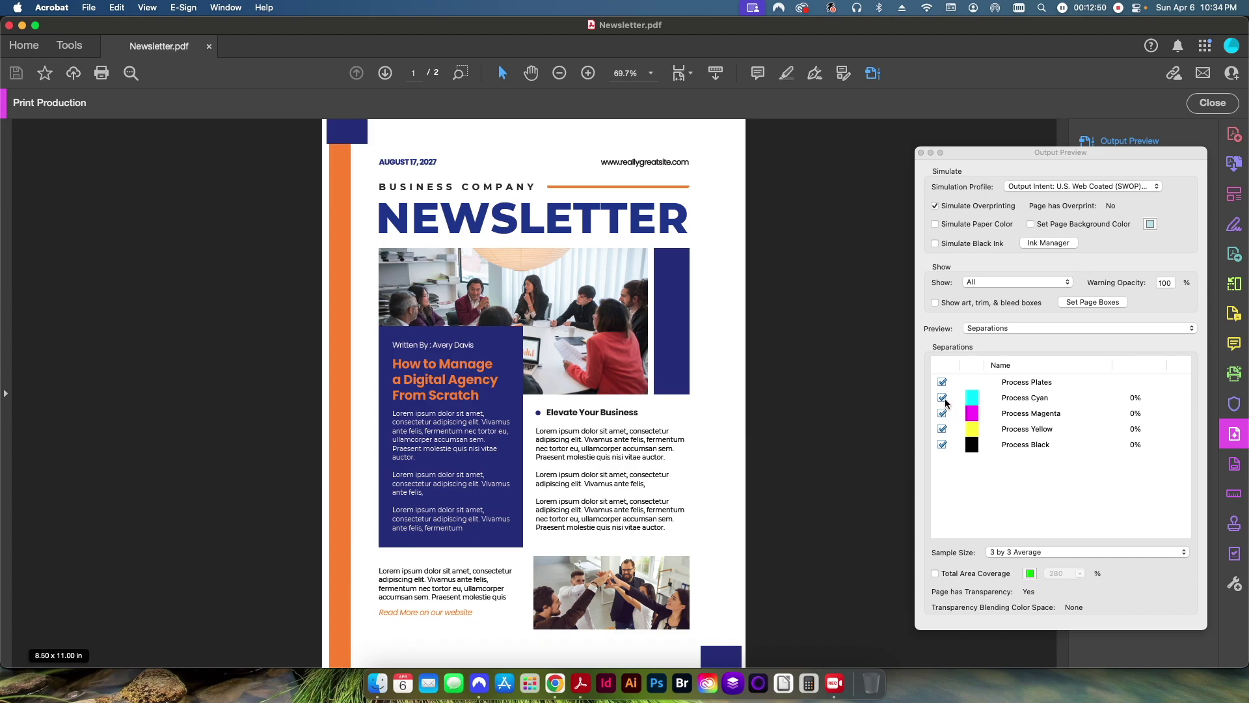
Hide the newsletter's Process Cyan and Process Magenta plates to examine the remaining inks, and show both plates again.
left_click(942, 398)
left_click(942, 413)
left_click(943, 398)
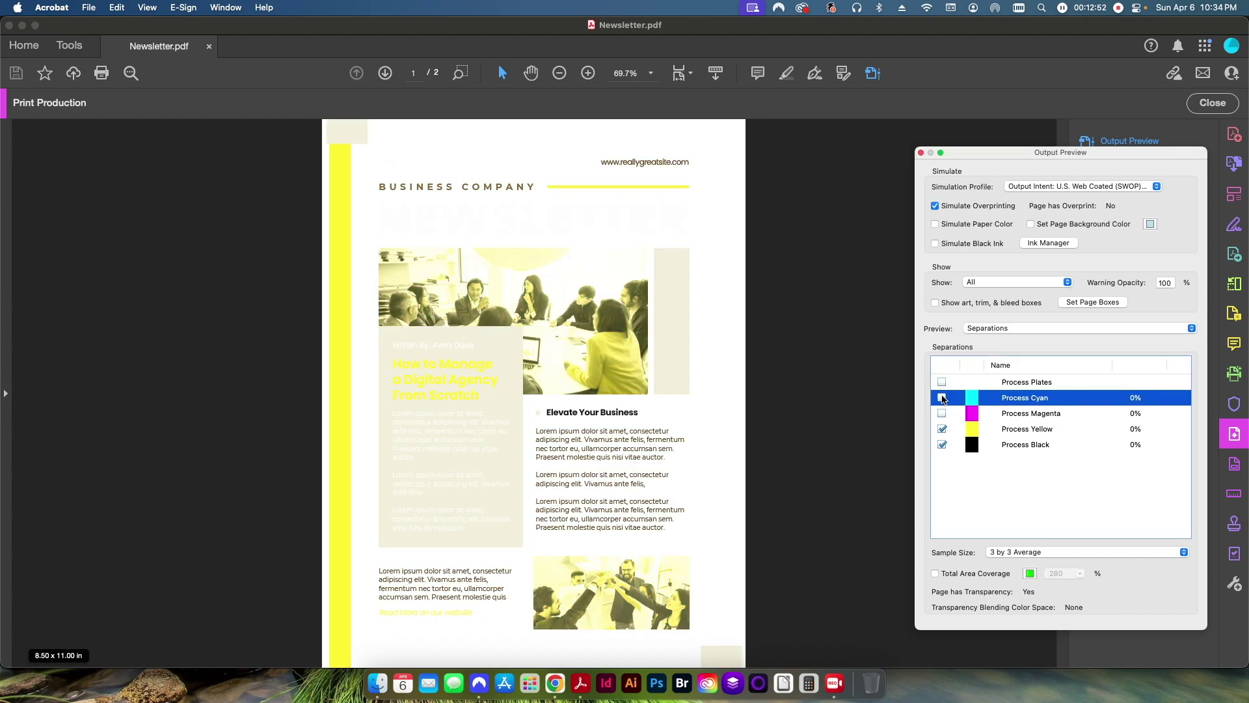
left_click(942, 397)
left_click(942, 414)
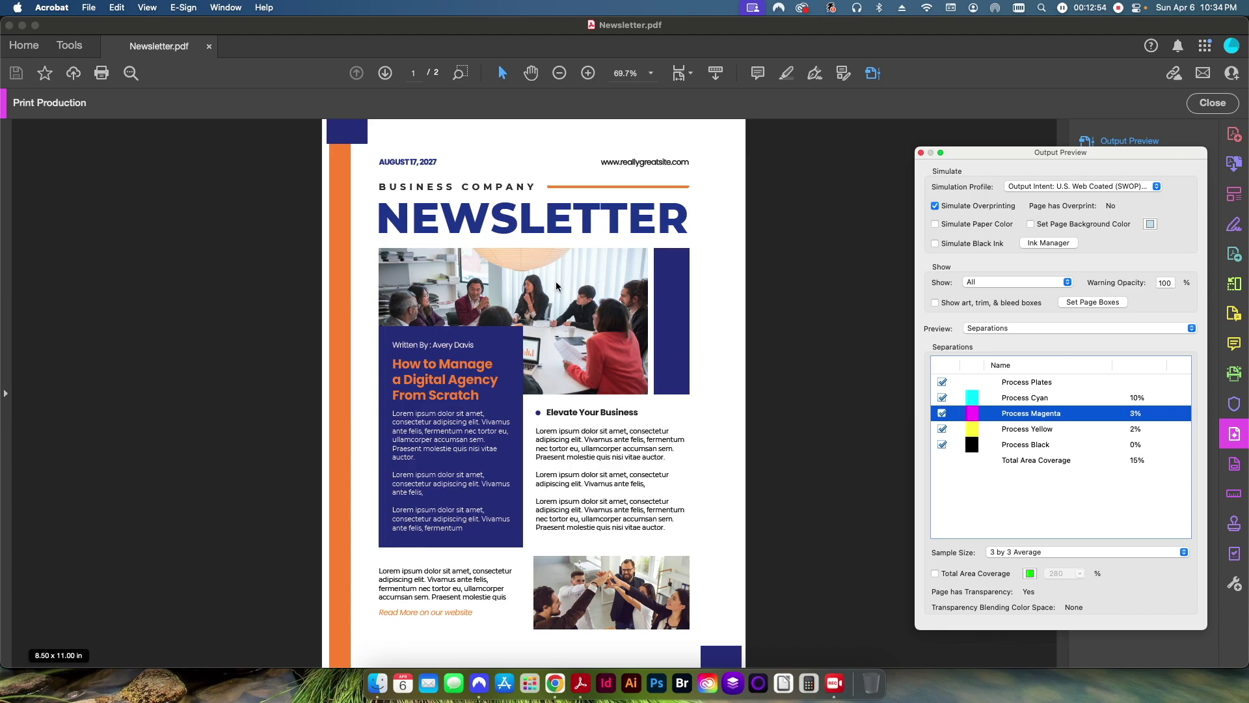
Check the newsletter for RGB objects, and preview only its CMYK objects on both pages.
left_click(1010, 284)
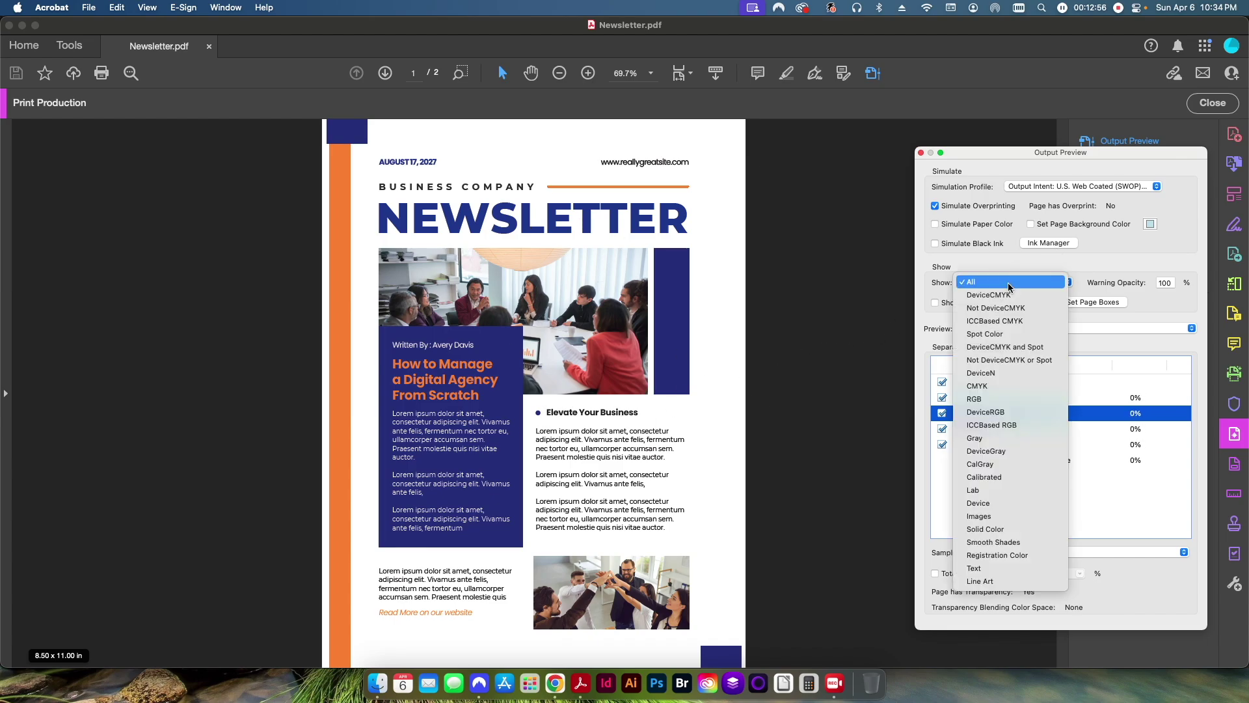
left_click(1007, 399)
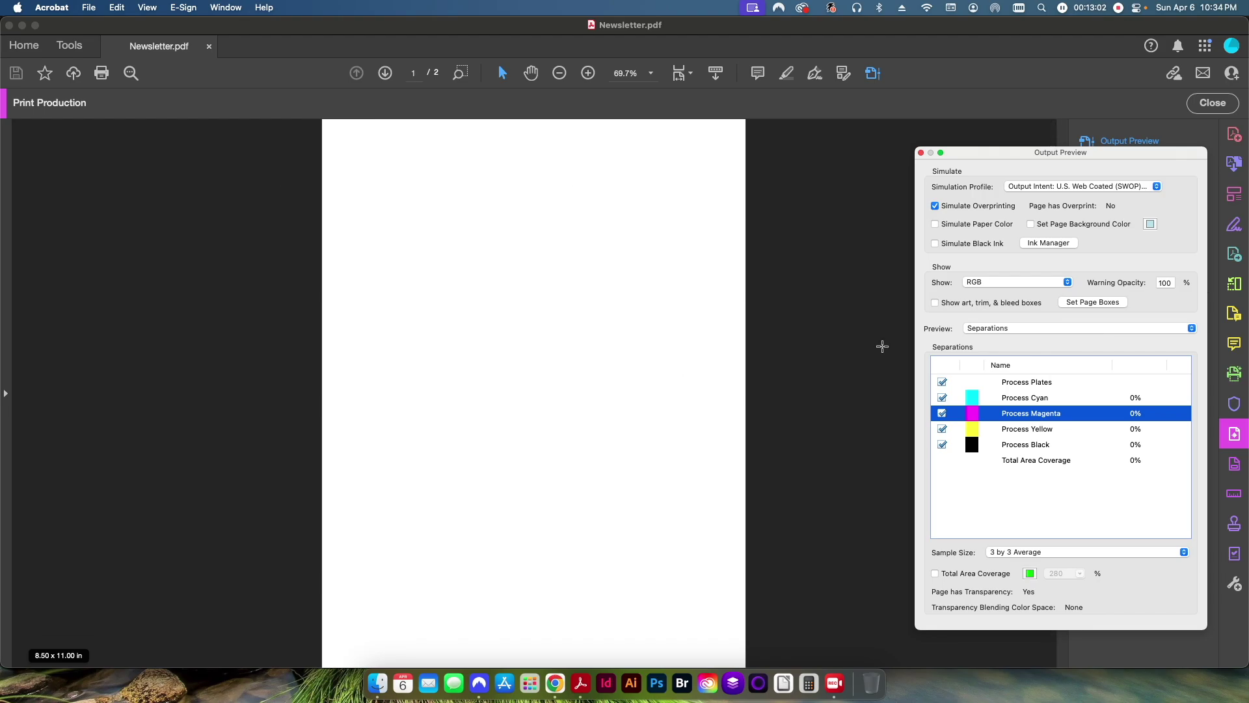
left_click(981, 282)
left_click(988, 269)
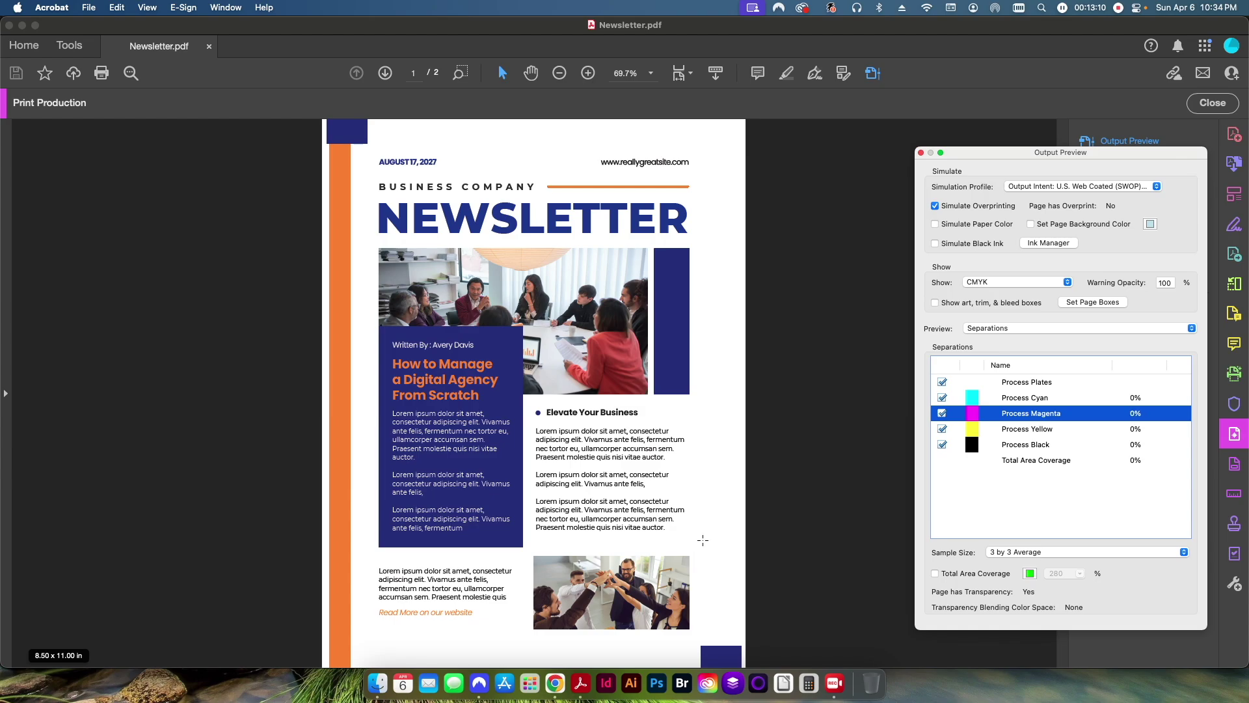
scroll(739, 446, "down", 10)
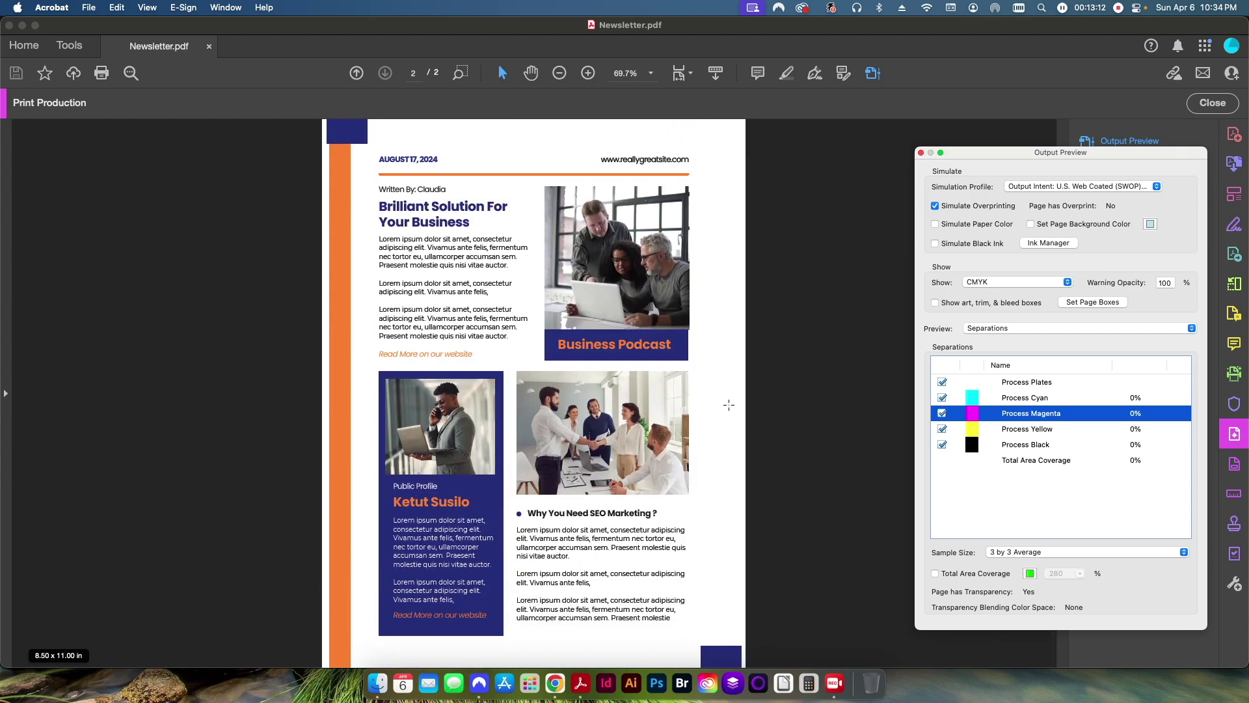
scroll(651, 424, "up", 10)
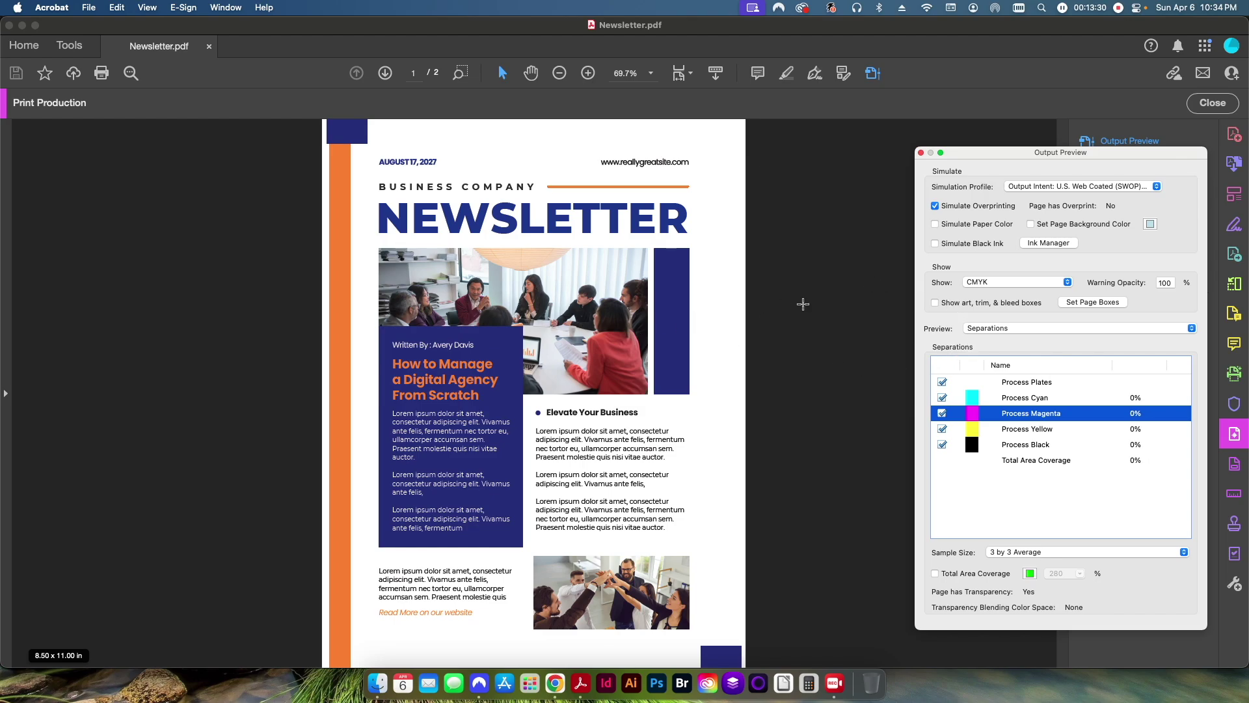
Leave the newsletter and open Brochure_Spot.pdf from the Output Preview Video folder.
key("super+h")
left_click(387, 292)
double_click(388, 290)
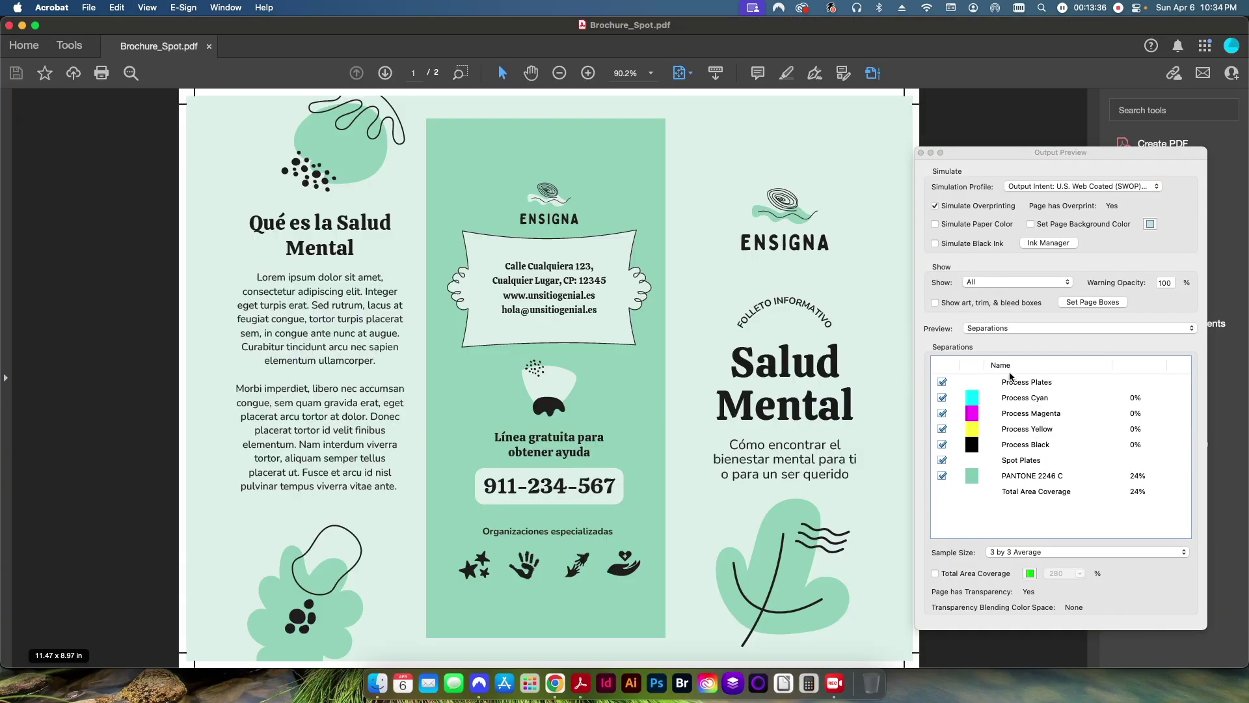
Toggle the PANTONE 2246 C spot plate to see where it is used in the brochure, leaving it shown.
left_click(943, 478)
left_click(943, 476)
left_click(942, 478)
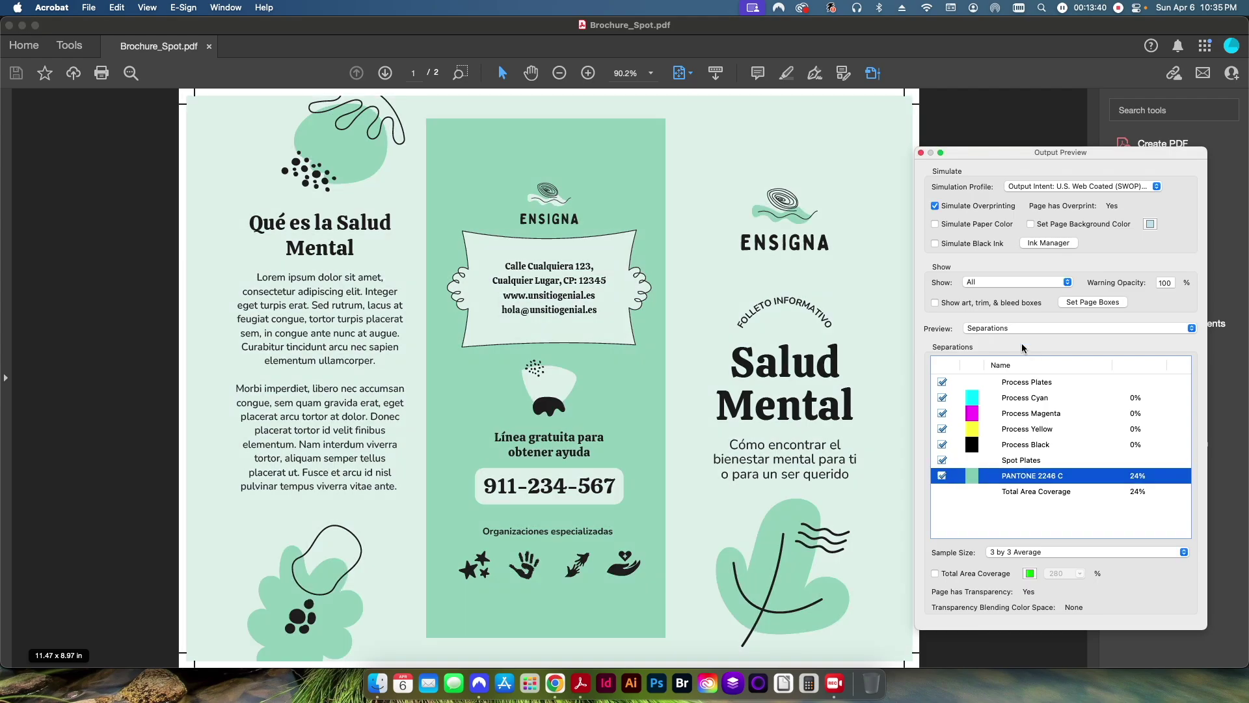
Preview only the brochure's Spot Color objects on both pages, and restore the display of all objects.
left_click(1002, 285)
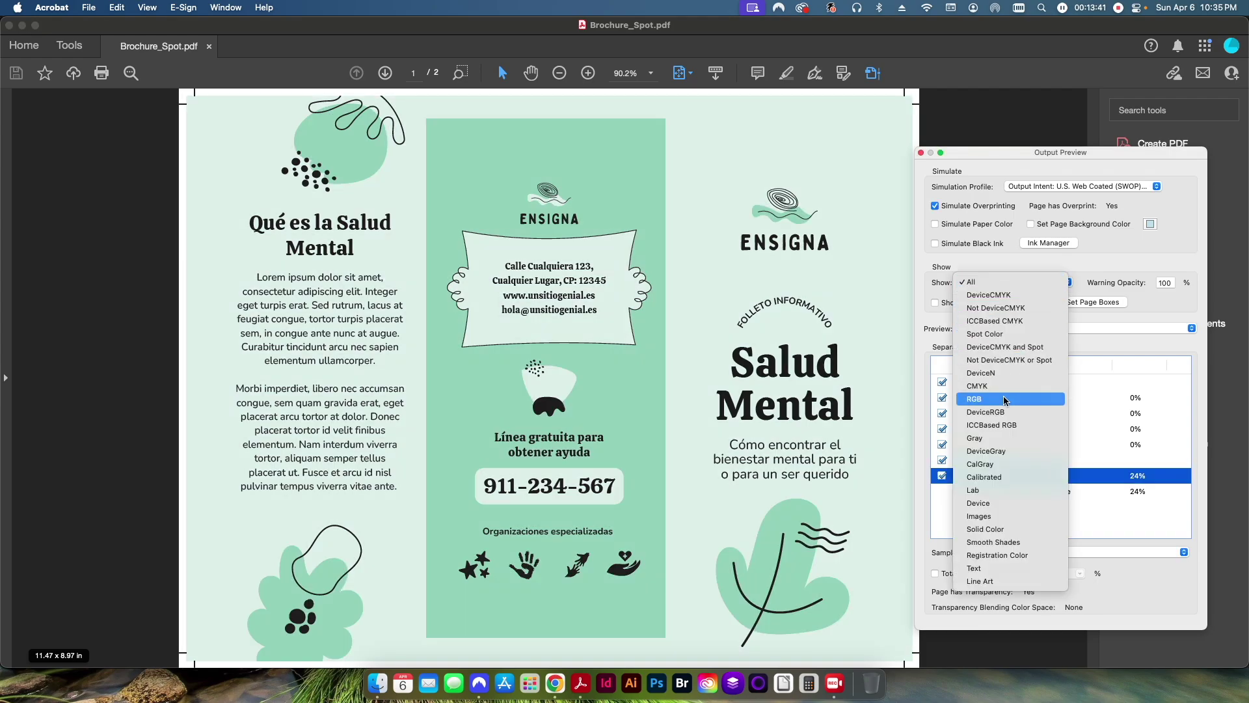
left_click(1001, 333)
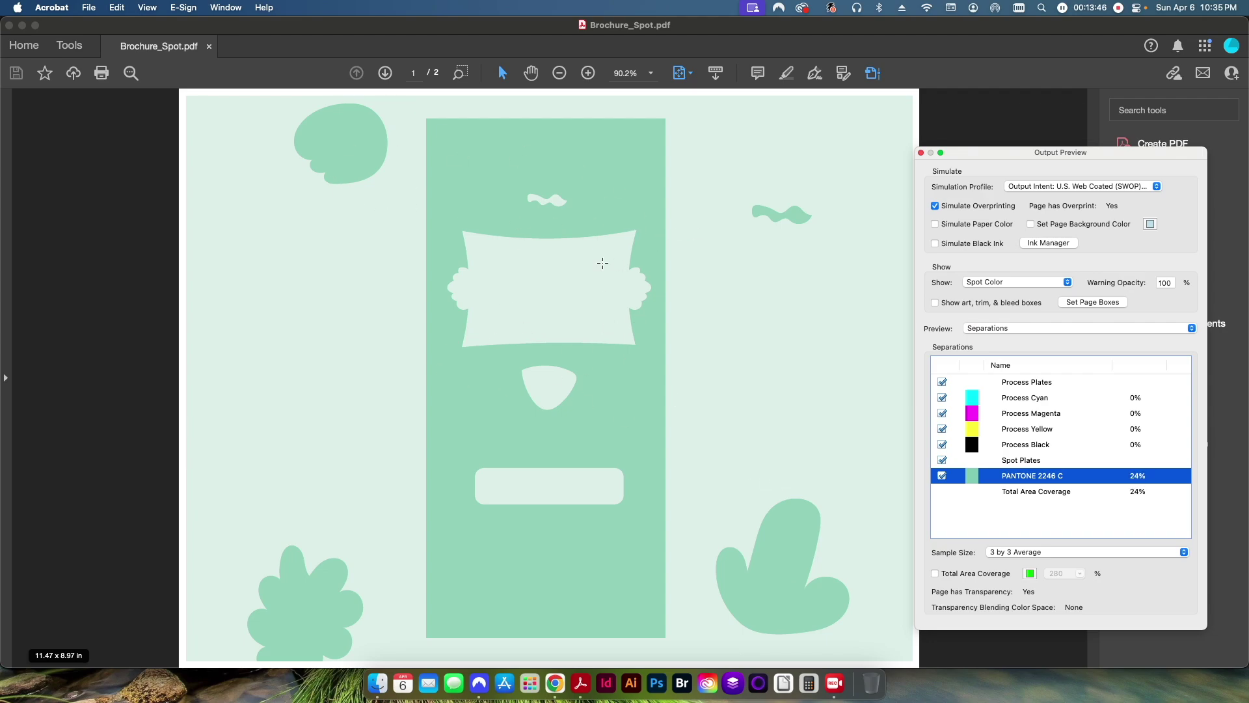
key("Page_Down")
key("Page_Up")
left_click(986, 284)
left_click(974, 230)
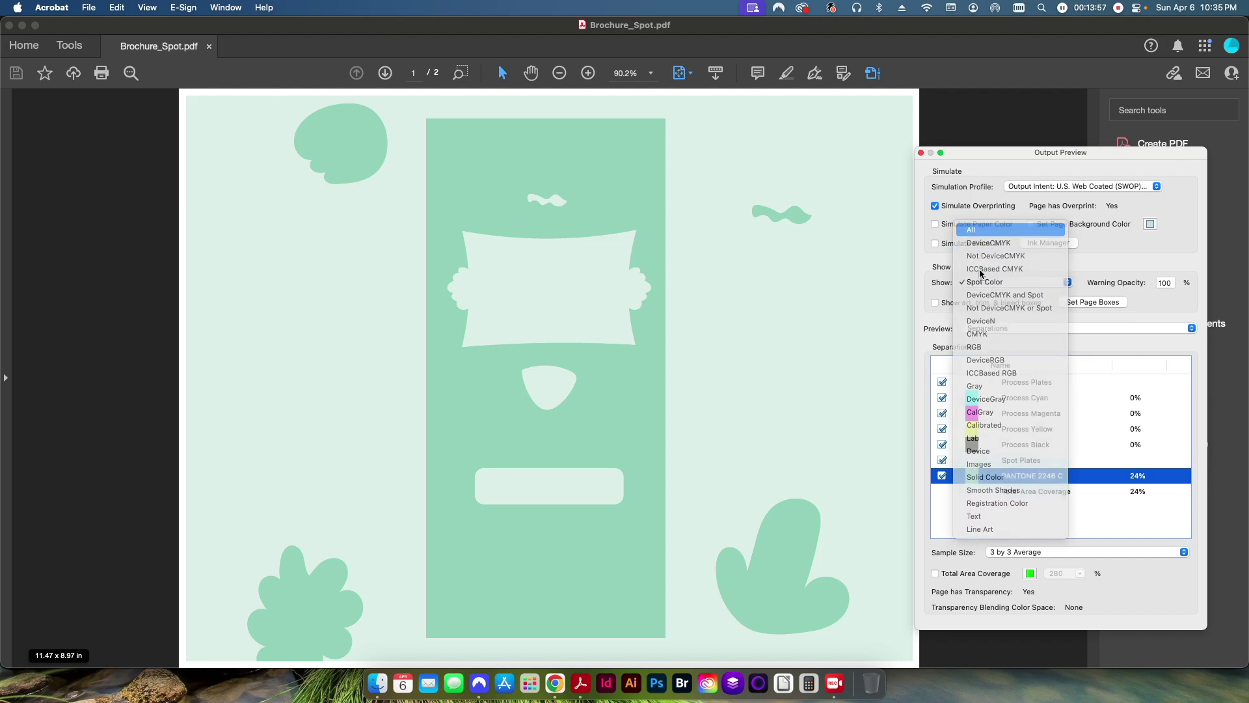
Hide the brochure's Process Black plate to check what prints in black, and show it again.
left_click(941, 445)
left_click(942, 445)
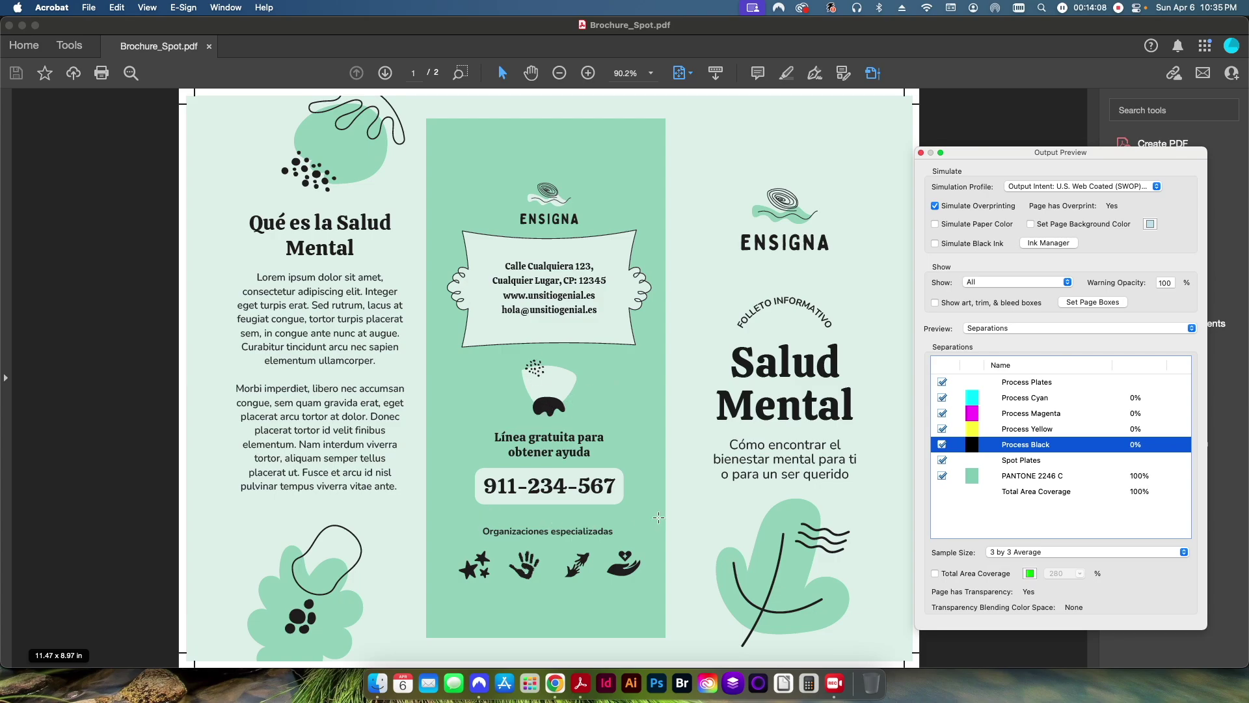
Compare the brochure's Spot Color objects with its CMYK objects, and restore the display of all objects.
left_click(1015, 281)
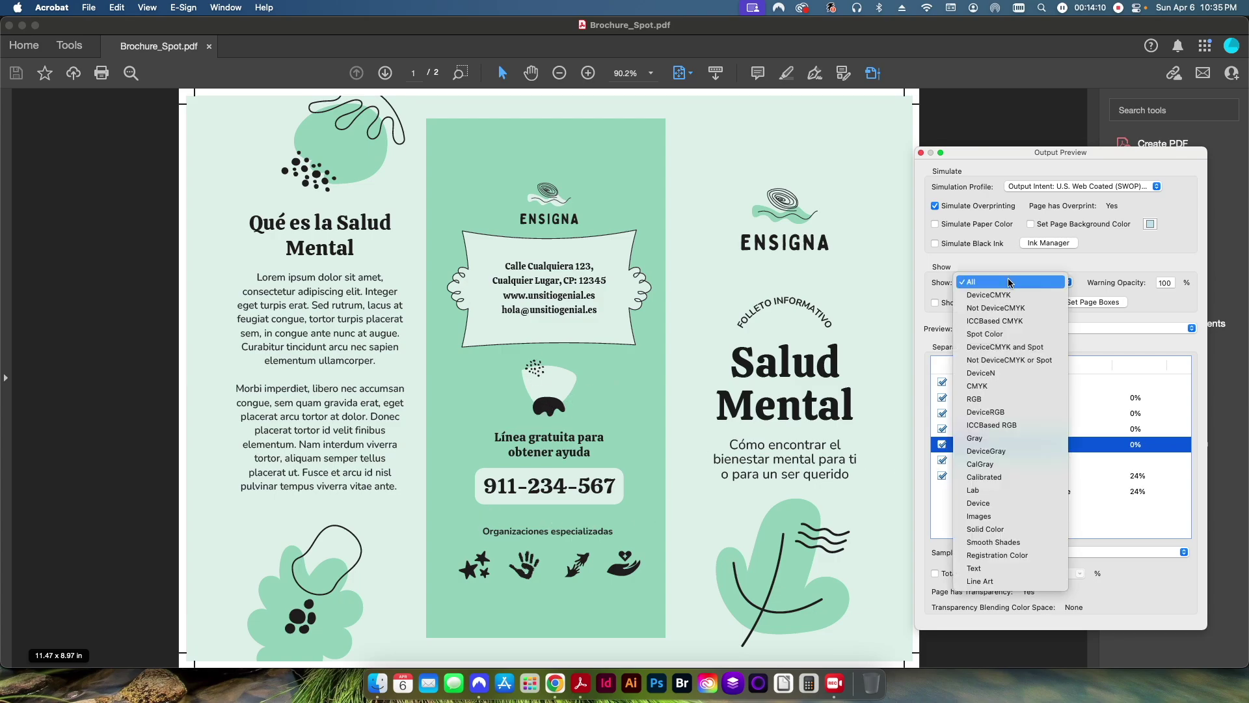
left_click(1010, 334)
left_click(1015, 281)
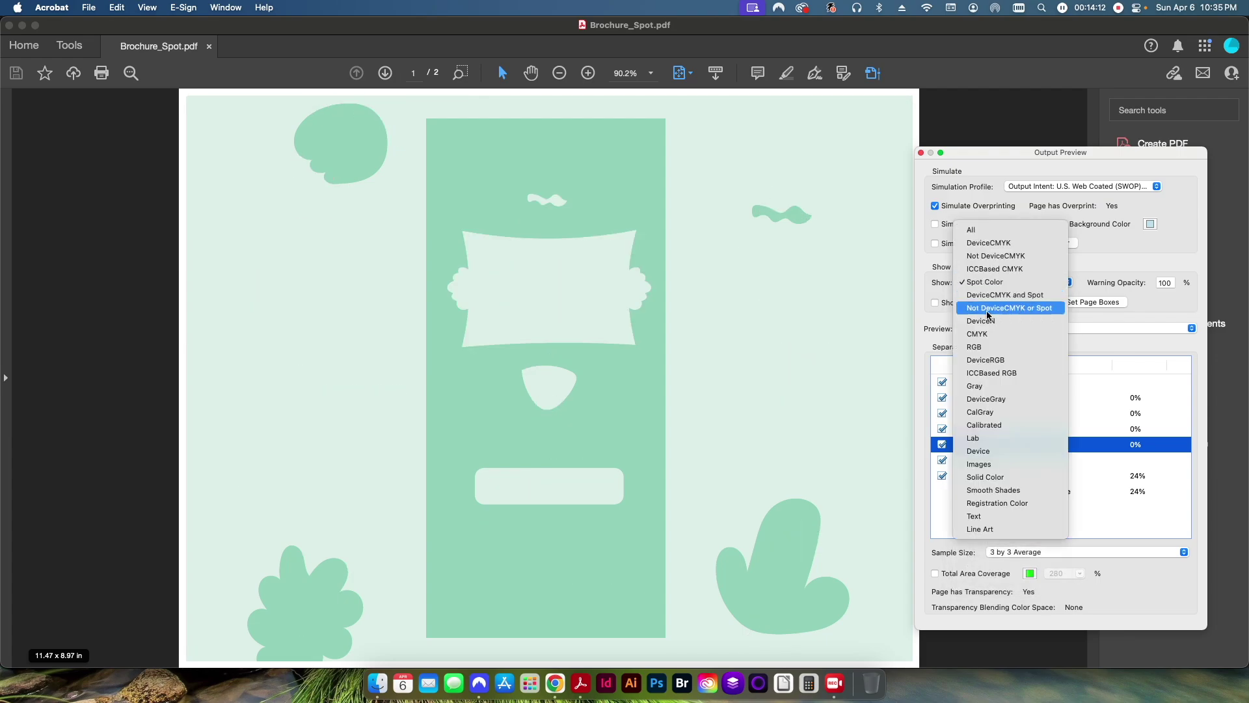
left_click(1005, 338)
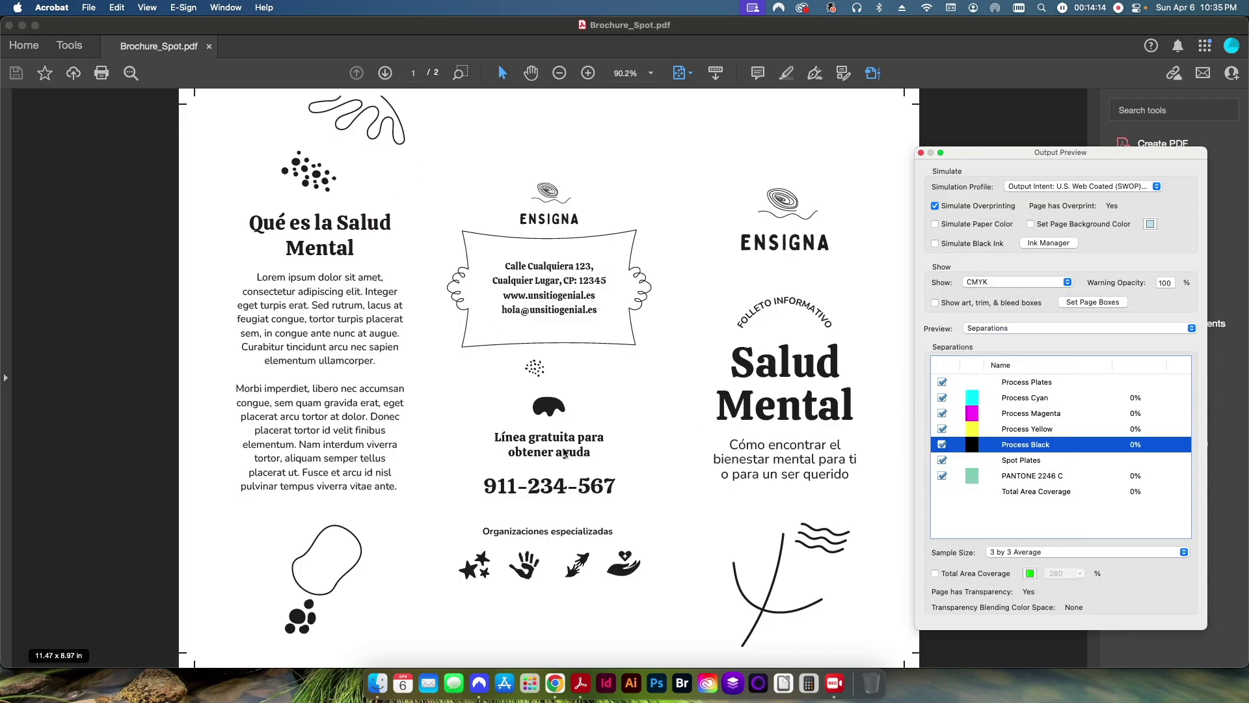
left_click(1001, 283)
left_click(971, 178)
Highlight overprinting objects in the brochure with Color Warnings, and return to Separations to check the title's ink values.
left_click(992, 329)
left_click(994, 341)
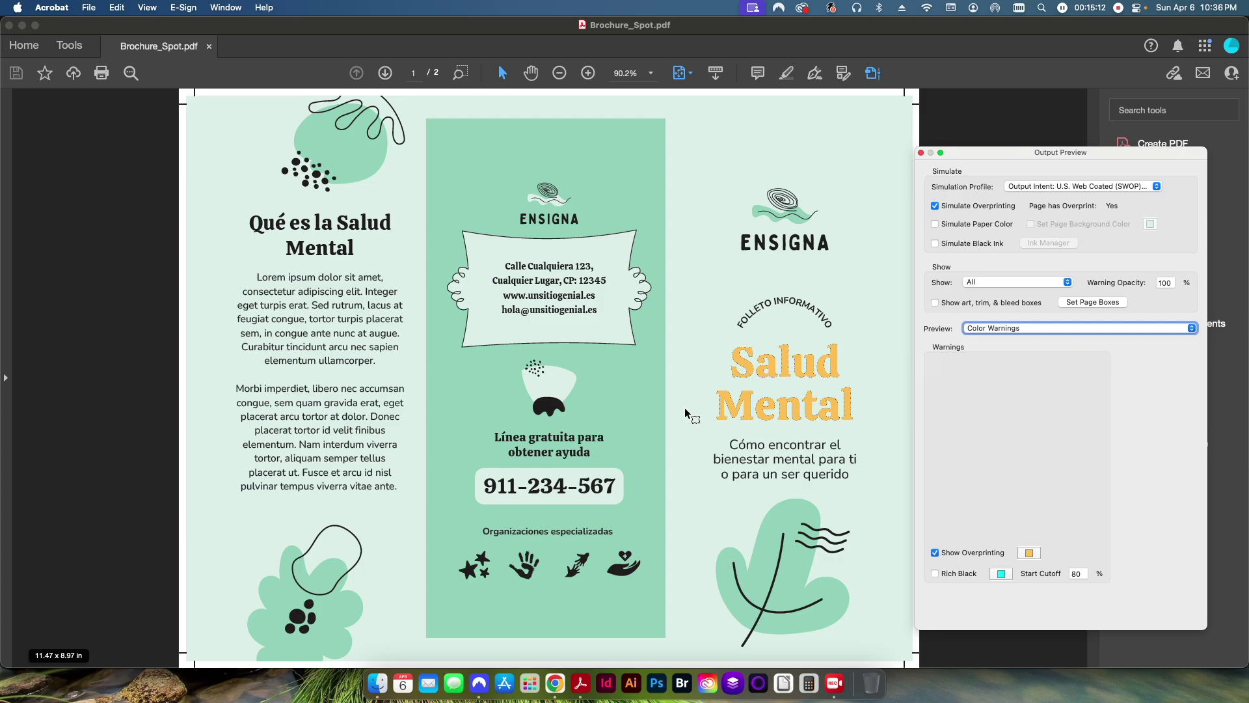
left_click(1004, 284)
left_click(1080, 323)
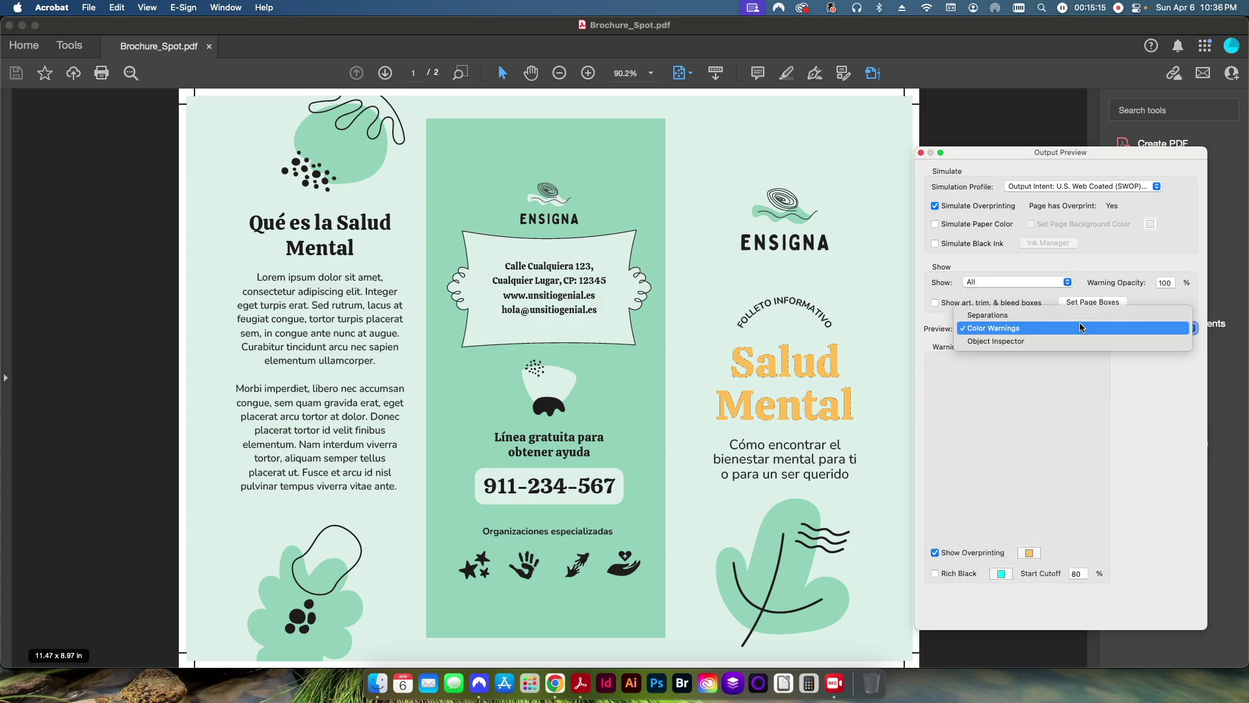
left_click(1039, 306)
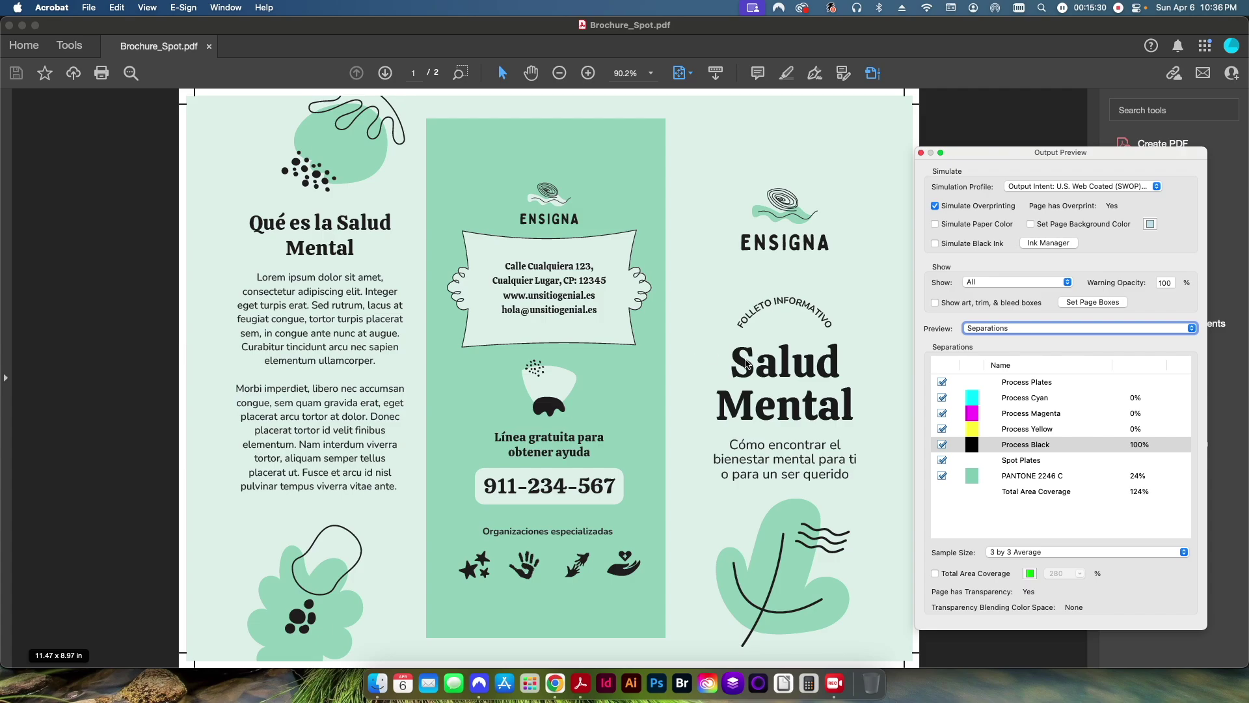
Turn off Show Overprinting in Color Warnings and return the brochure's preview to Separations.
left_click(1001, 331)
left_click(996, 341)
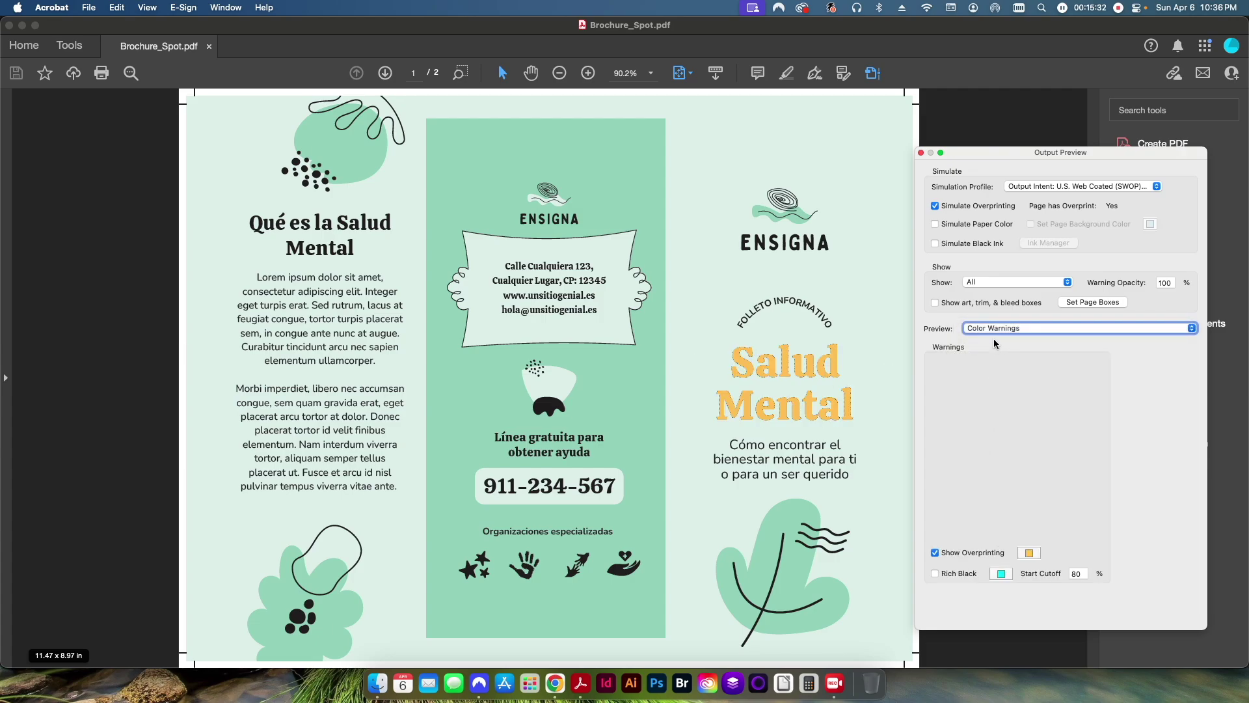
left_click(954, 552)
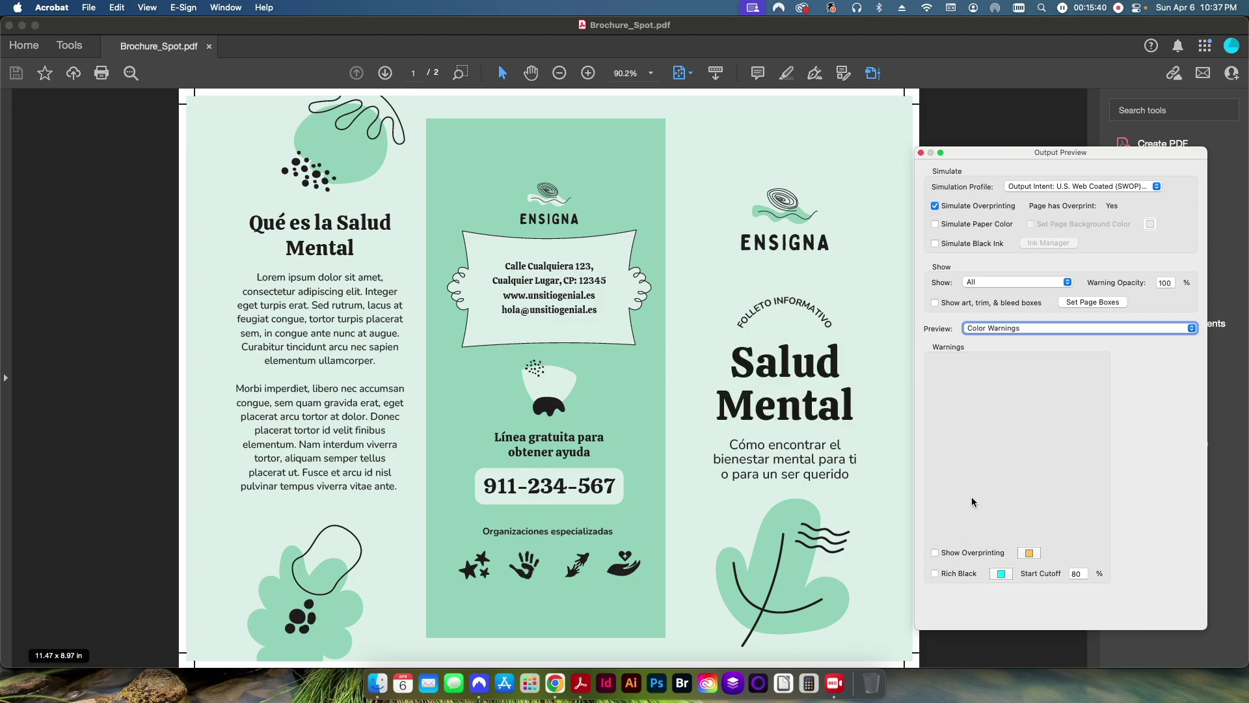
left_click(1041, 328)
left_click(996, 315)
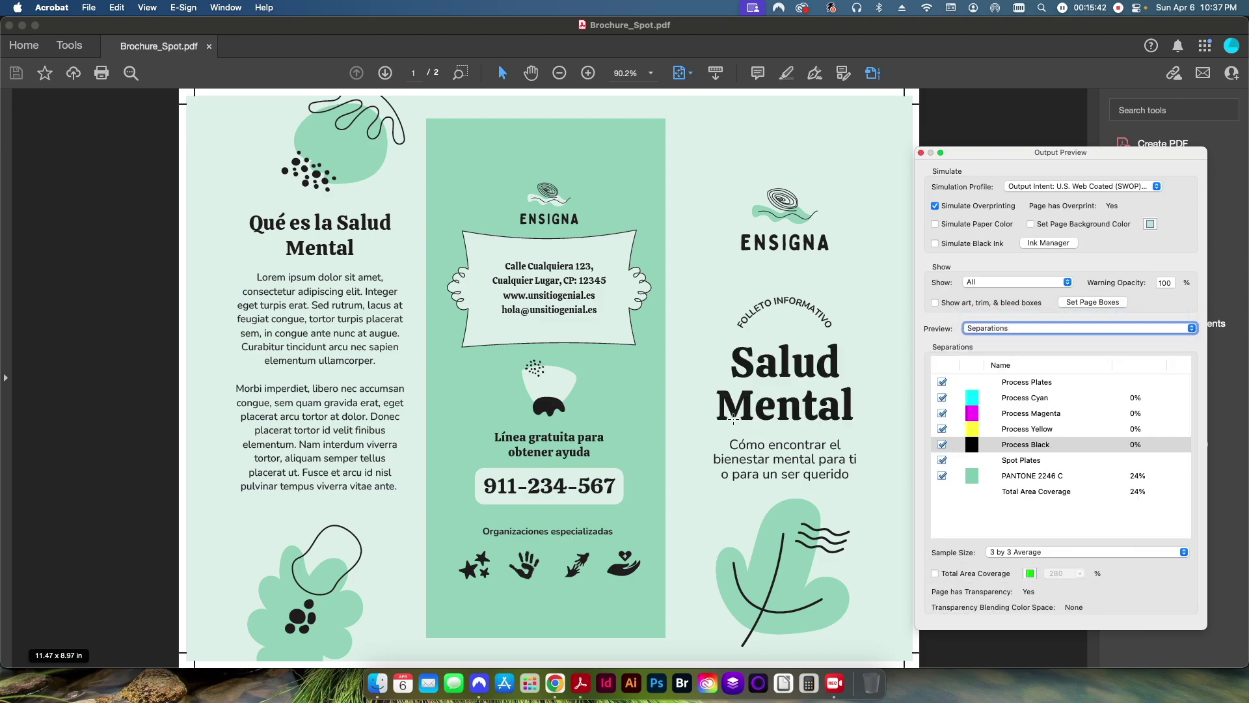